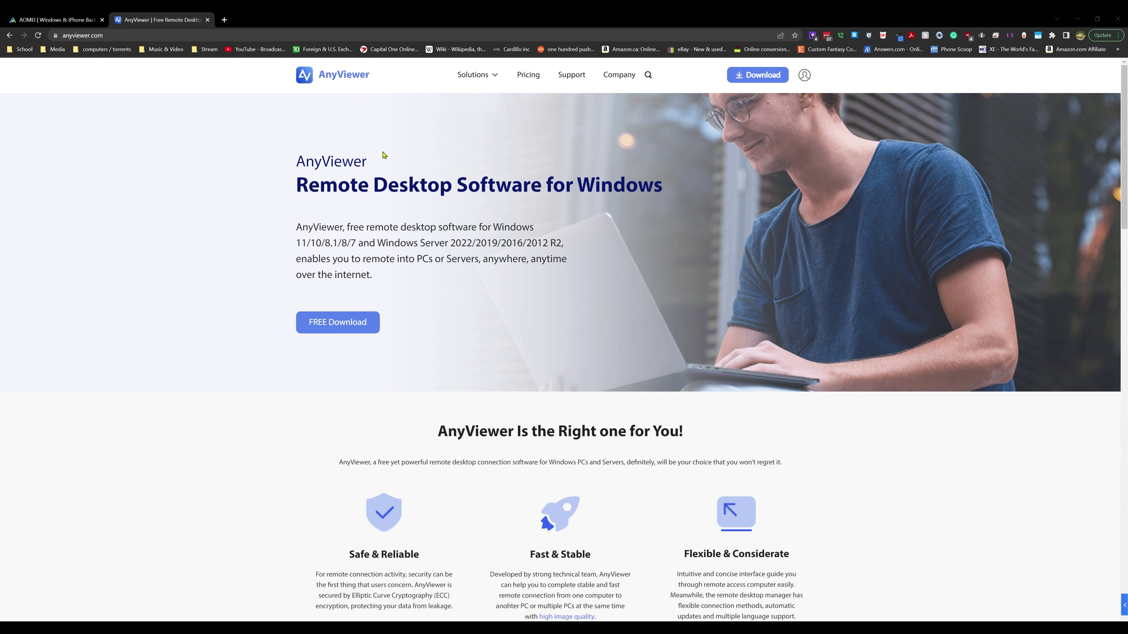
Switch to the AOMEI tab and scroll down the aomeitech.com homepage to the Partition Assistant section
click(49, 20)
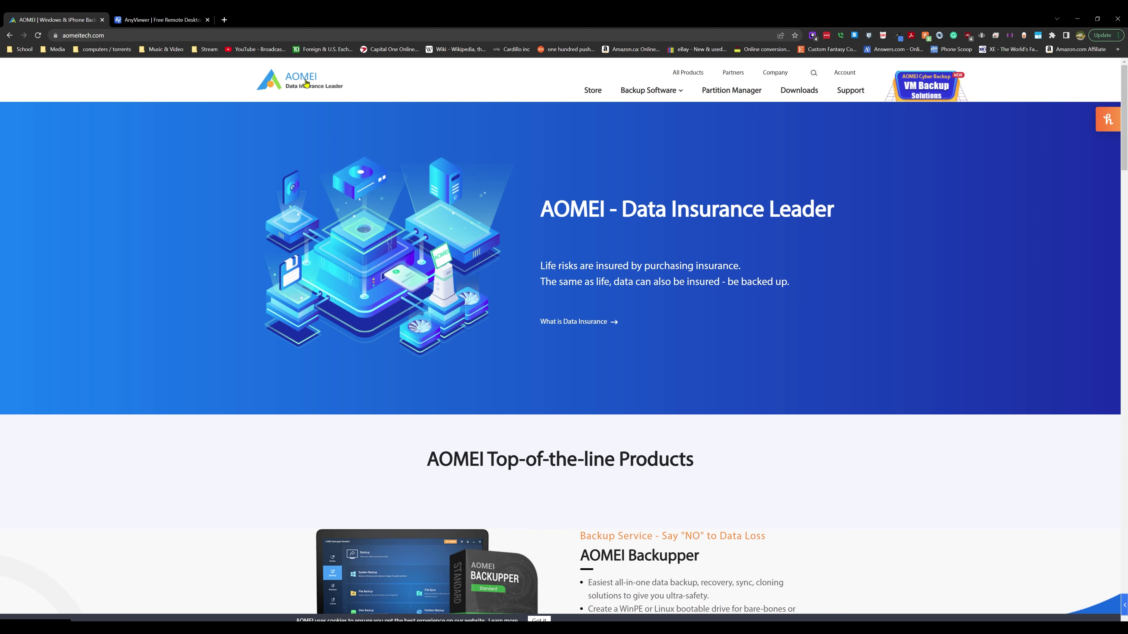
scroll(596, 208, down, 10)
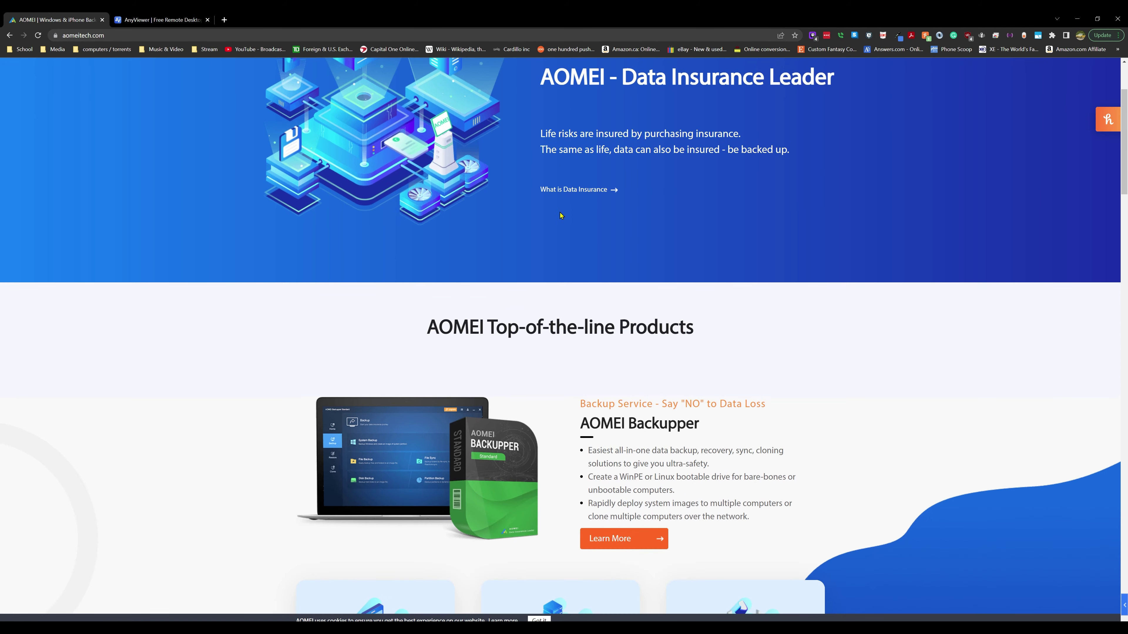
scroll(596, 208, down, 8)
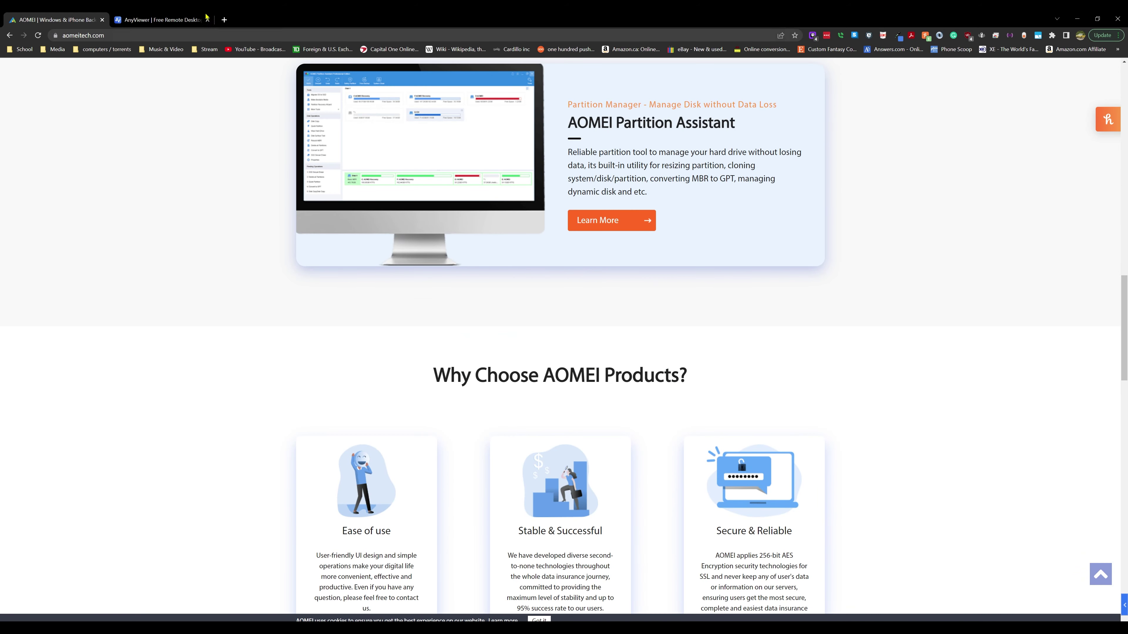
Return to the AnyViewer tab and scroll through the anyviewer.com remote desktop homepage
click(160, 20)
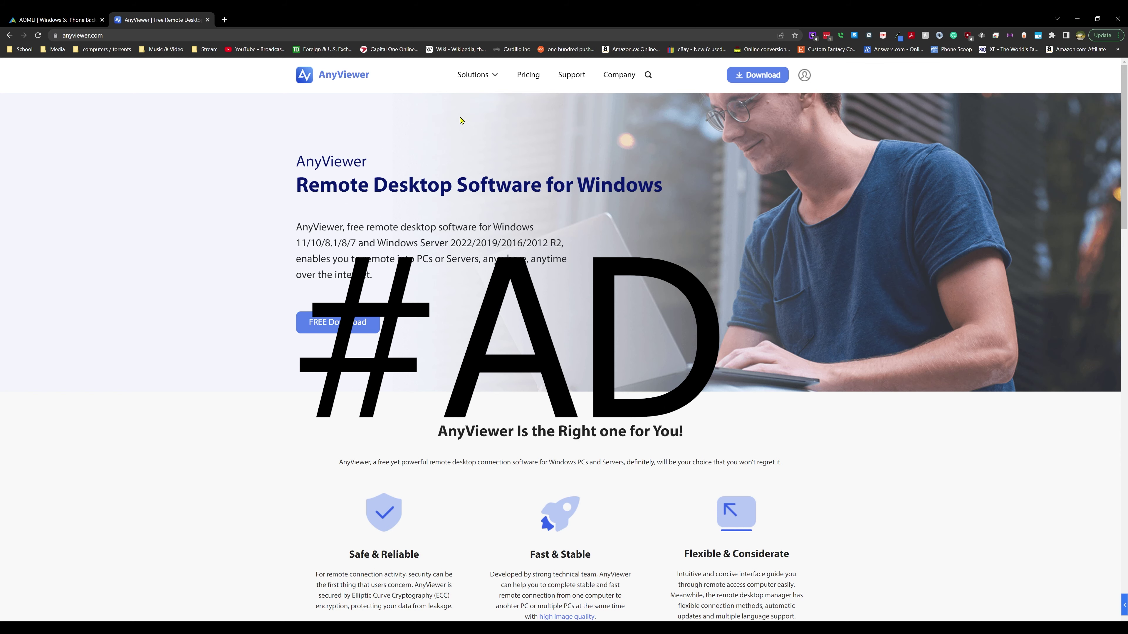
scroll(634, 252, down, 5)
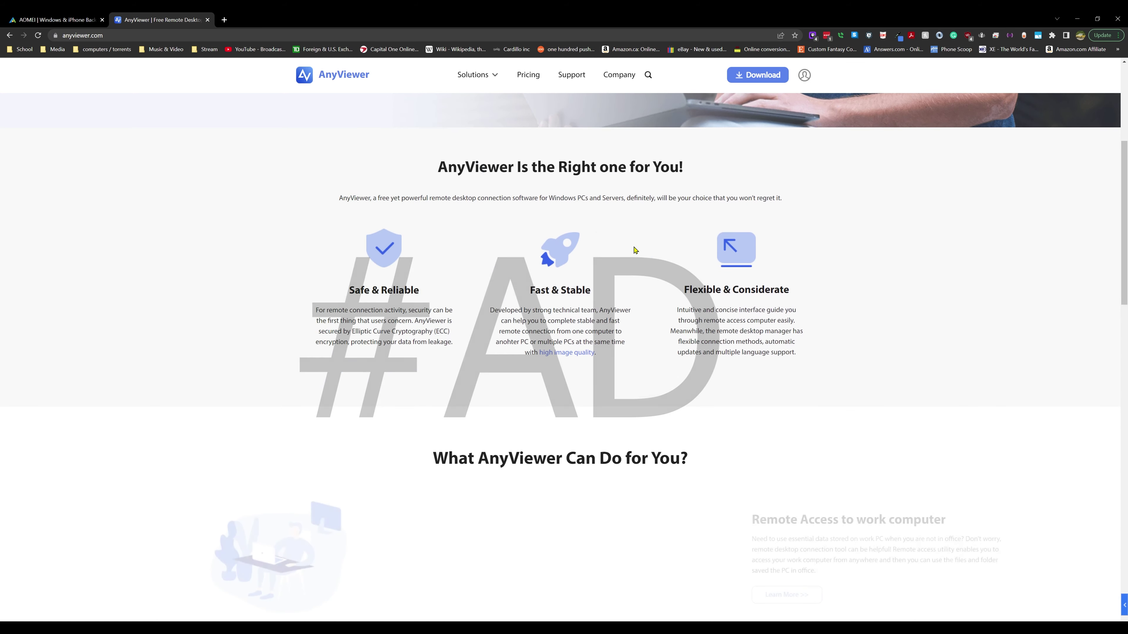
scroll(622, 231, up, 5)
scroll(542, 229, down, 3)
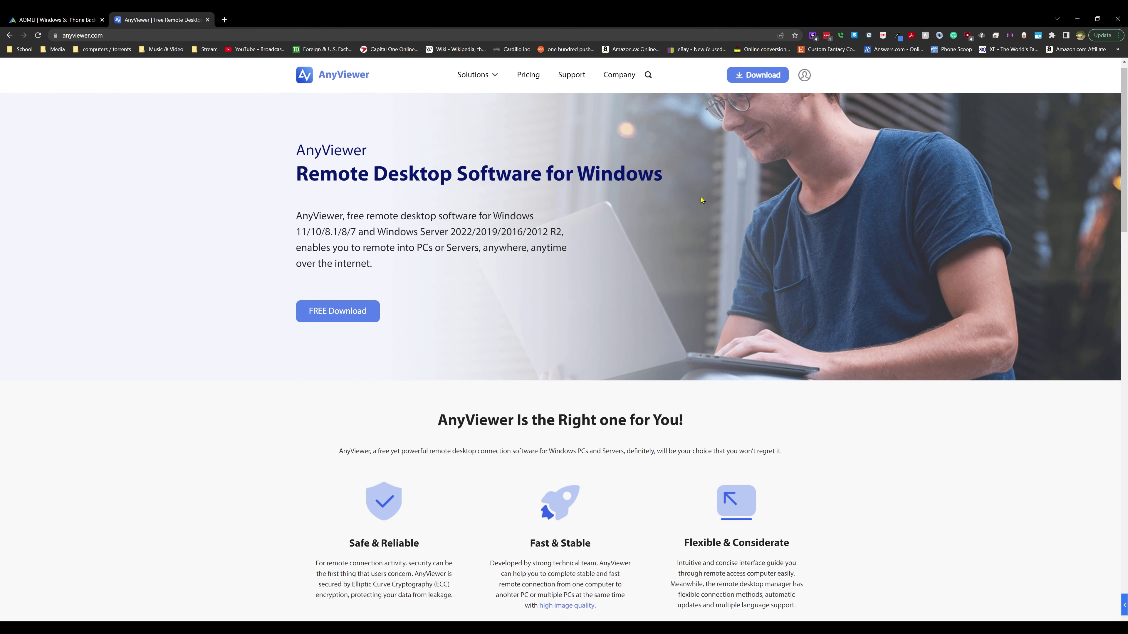
scroll(696, 212, up, 3)
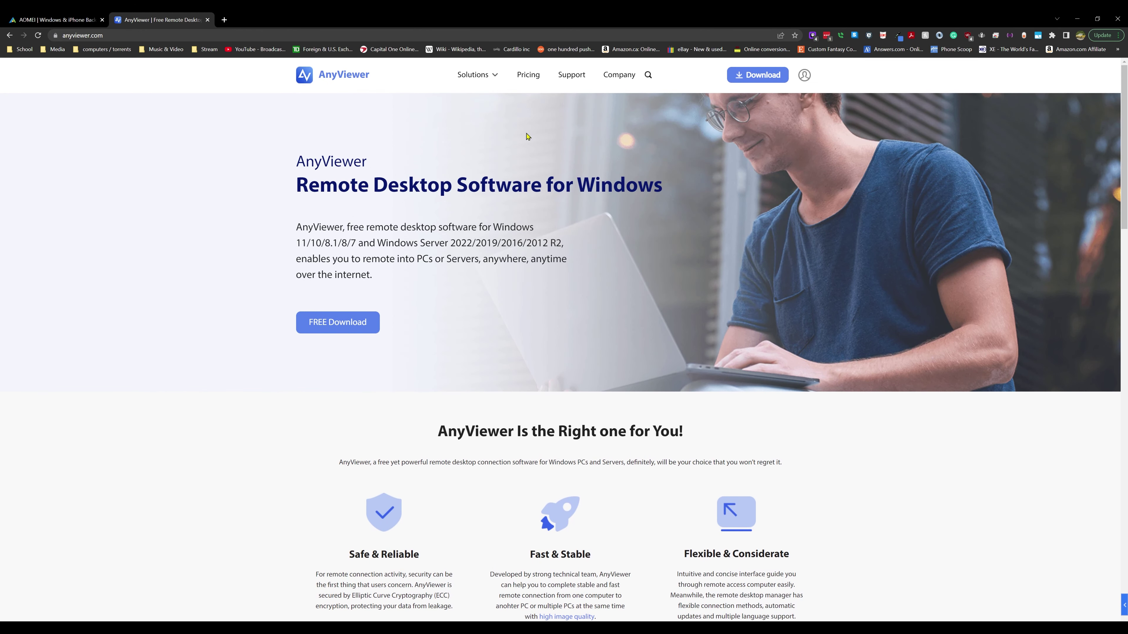
scroll(524, 160, down, 2)
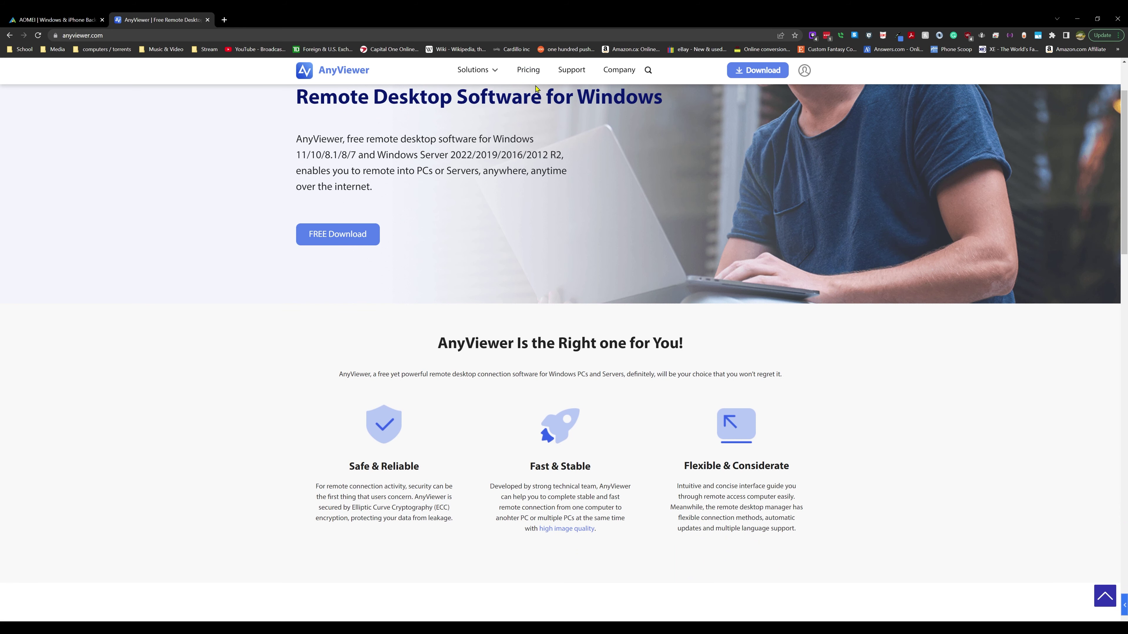
Review the Free, Professional and Enterprise pricing plans, then start the AnyViewer download
click(528, 71)
scroll(696, 198, down, 3)
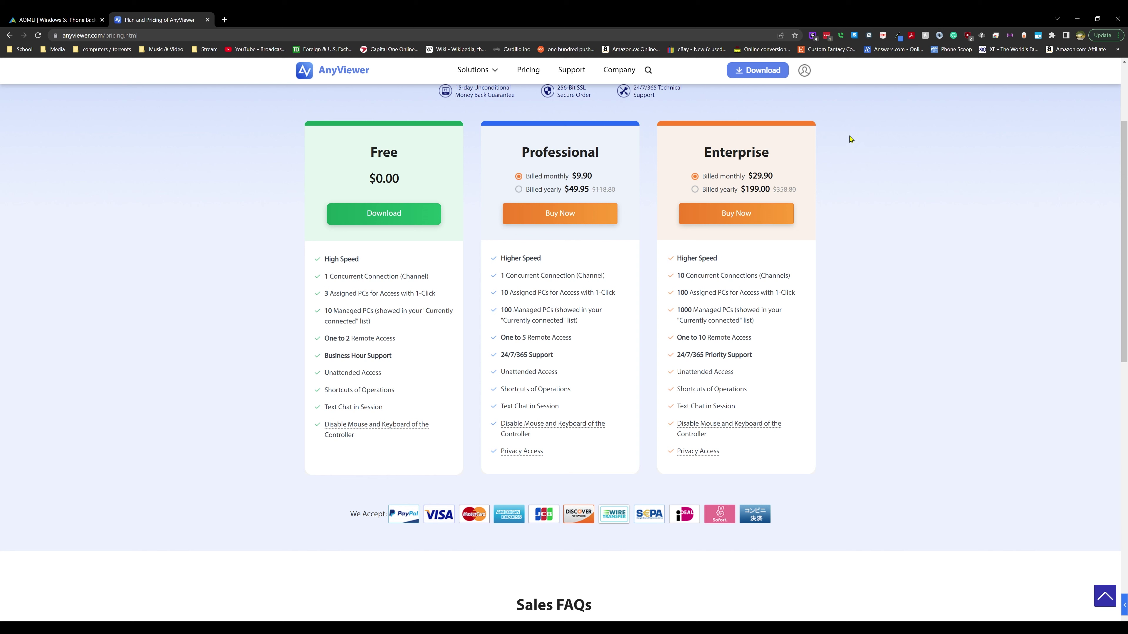
click(750, 75)
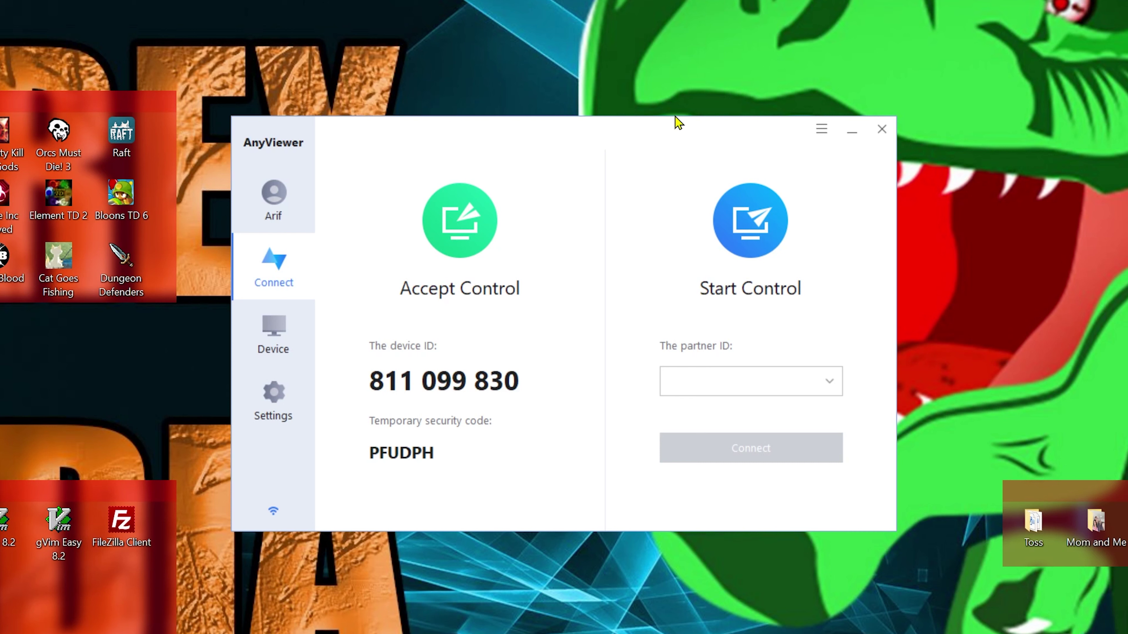
Check the account's Pro edition and device limits, then go back to the Connect screen
click(288, 209)
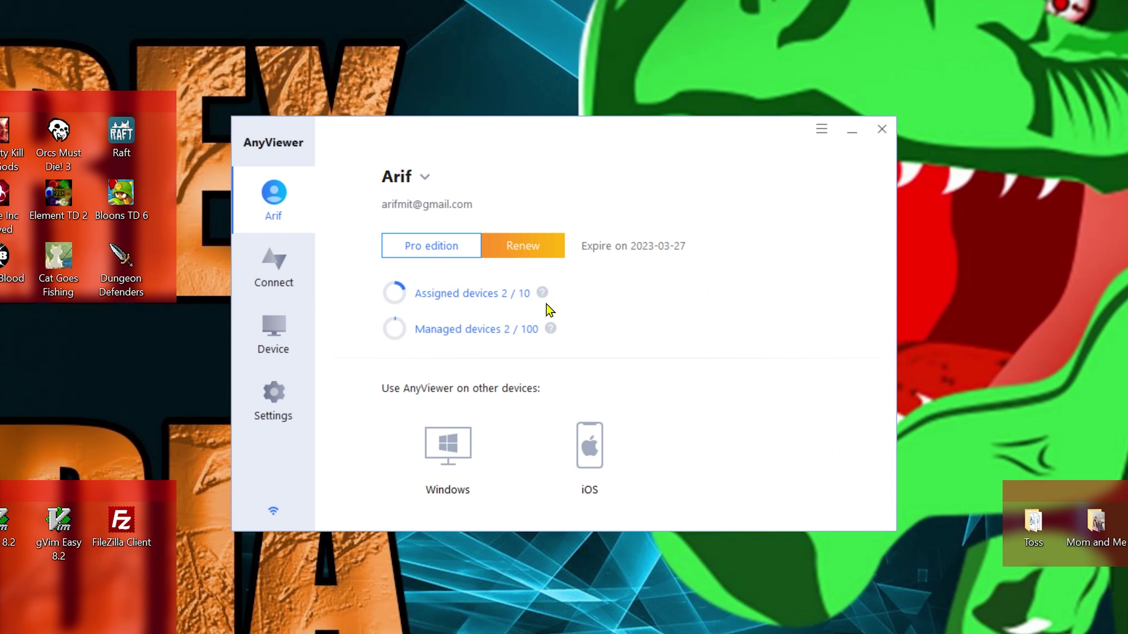
mouse_move(630, 486)
mouse_move(550, 442)
click(302, 262)
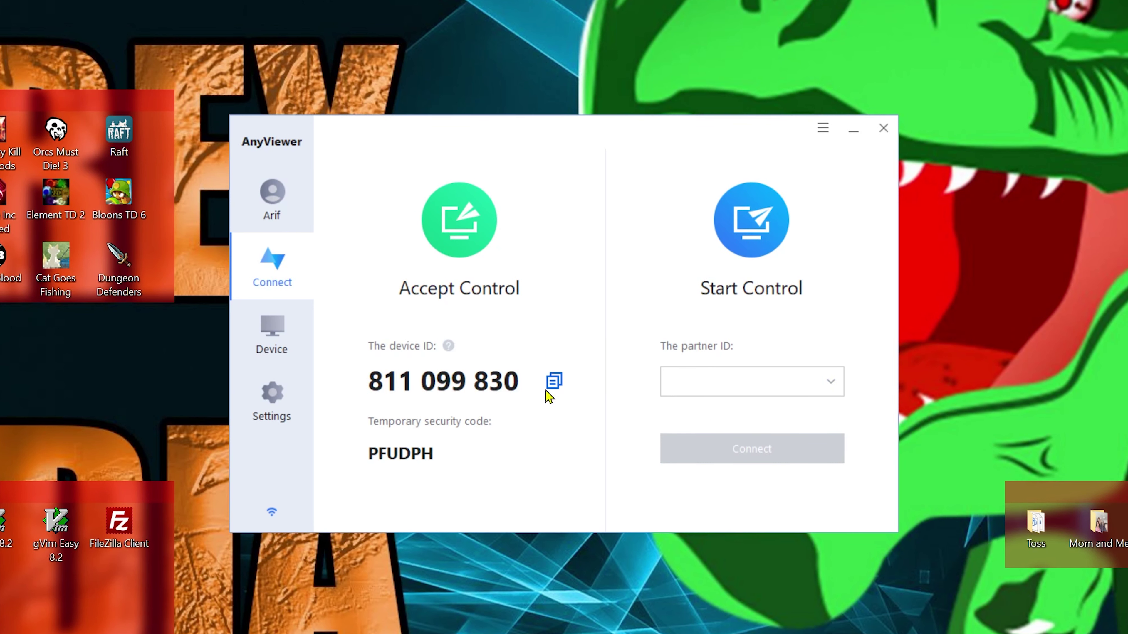
List the STARKILLER and SPUTNIK devices and check SPUTNIK's reboot and shut down options
click(279, 354)
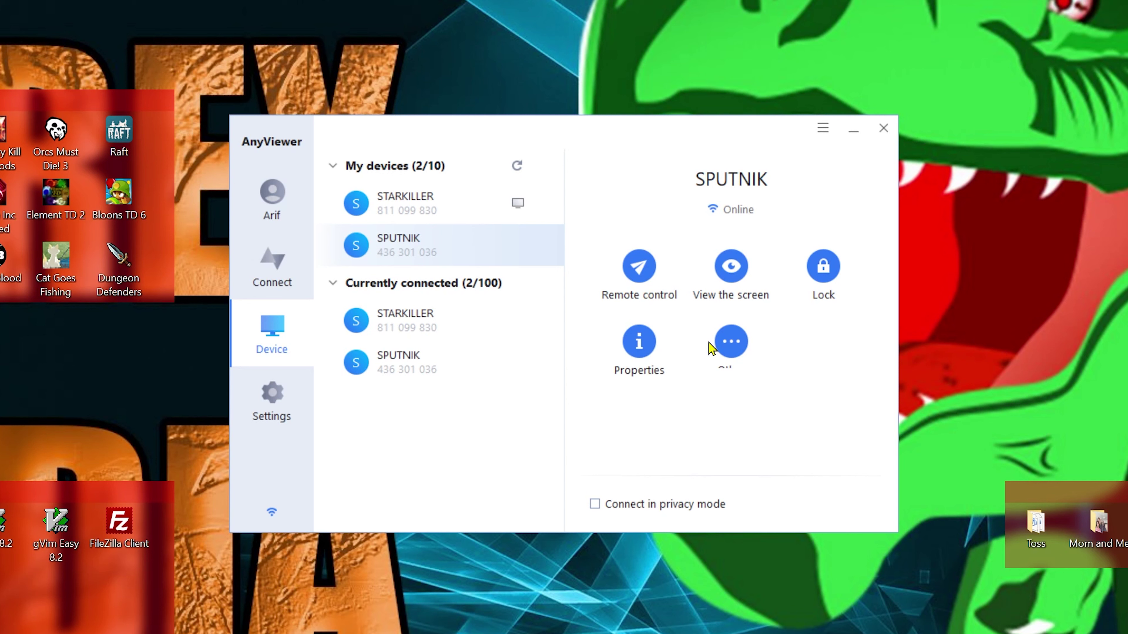
click(717, 344)
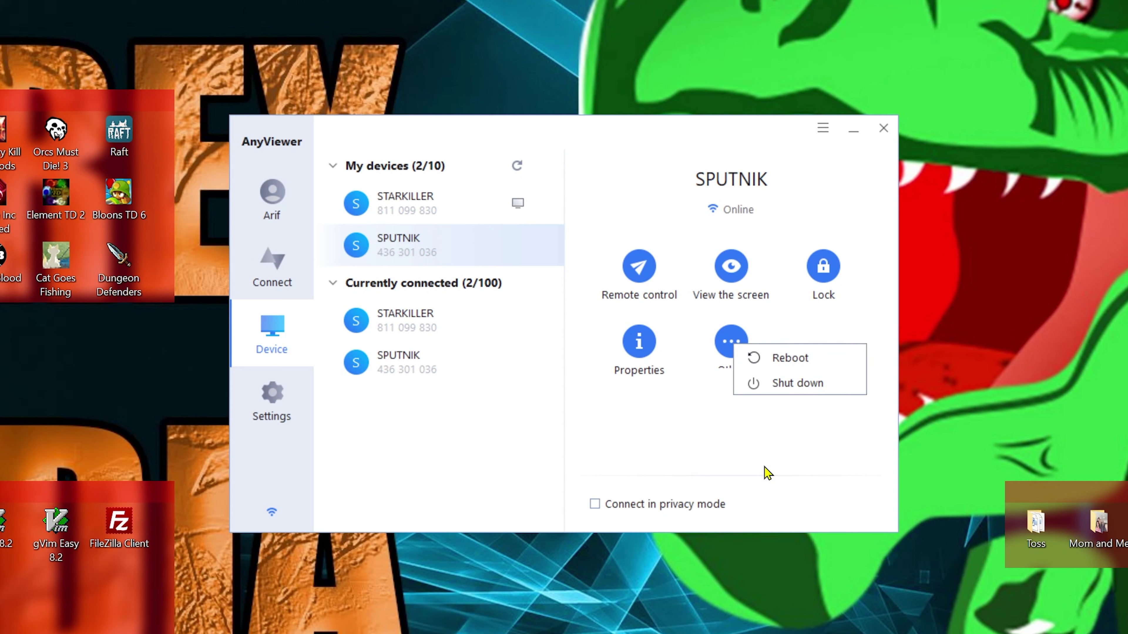
click(655, 297)
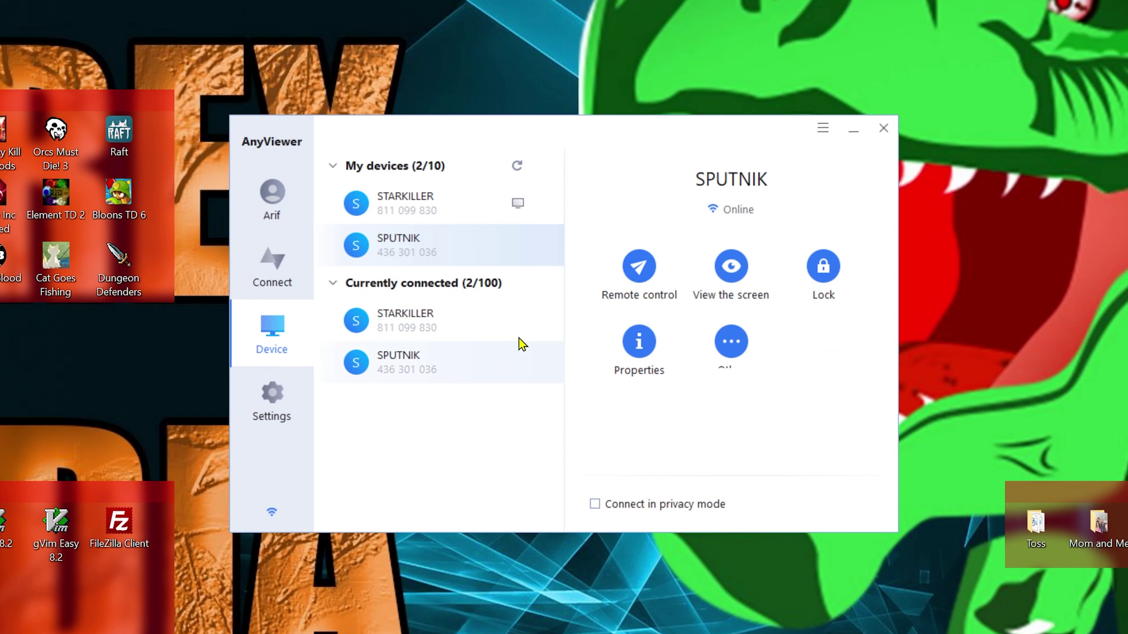
Turn off 'Allow to accept remote control' in the Recipient settings
click(251, 398)
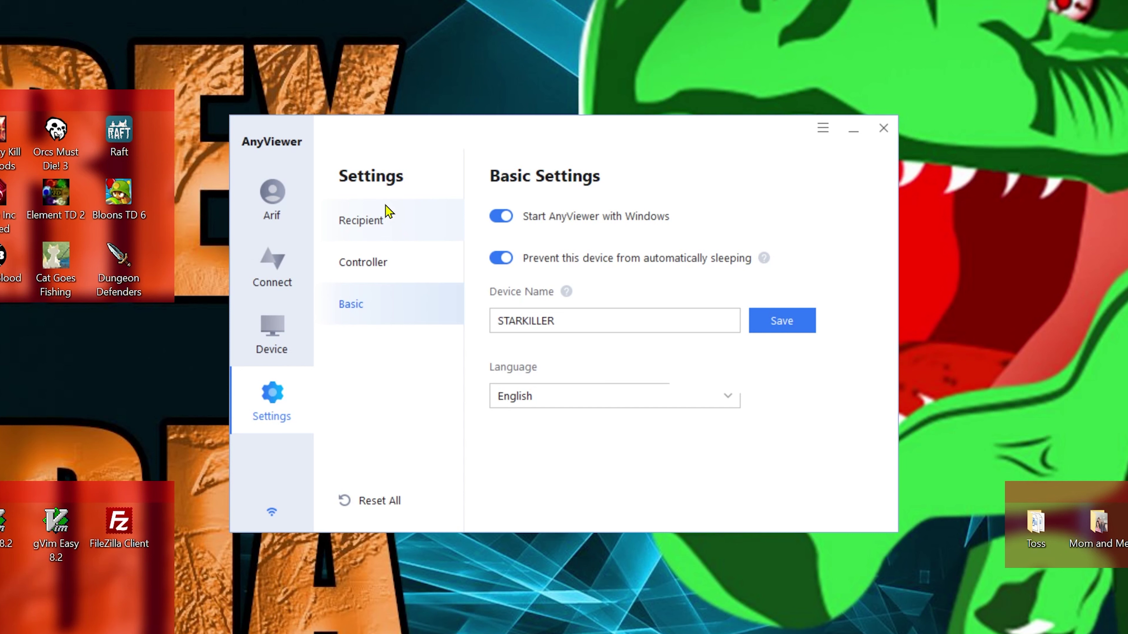
click(389, 220)
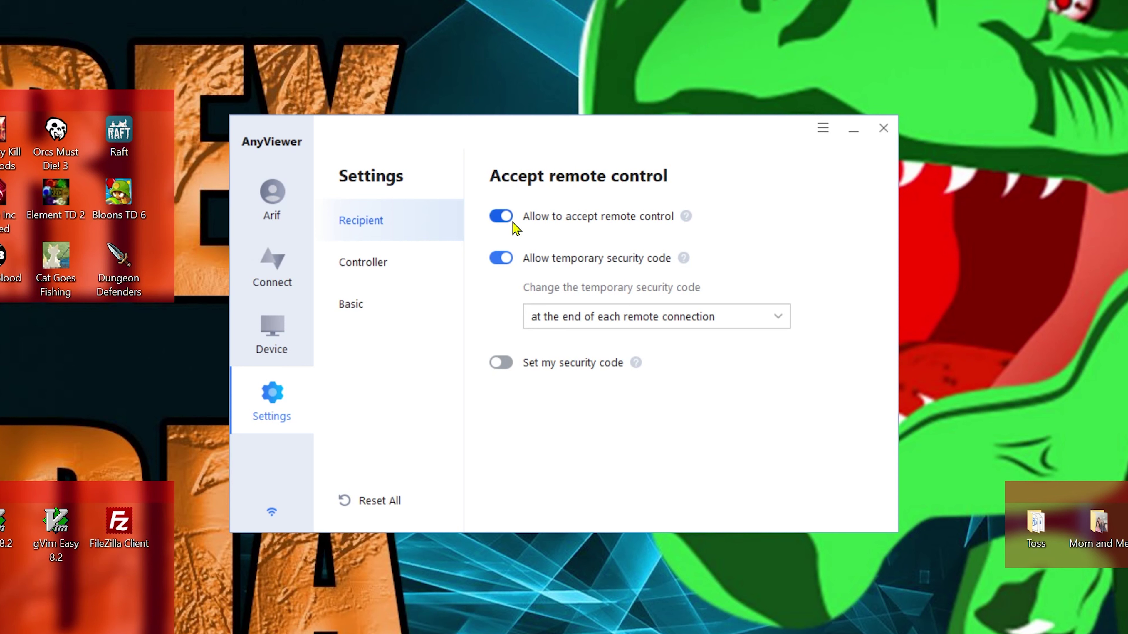
click(499, 218)
Keep the temporary security code set to change after each connection
click(701, 318)
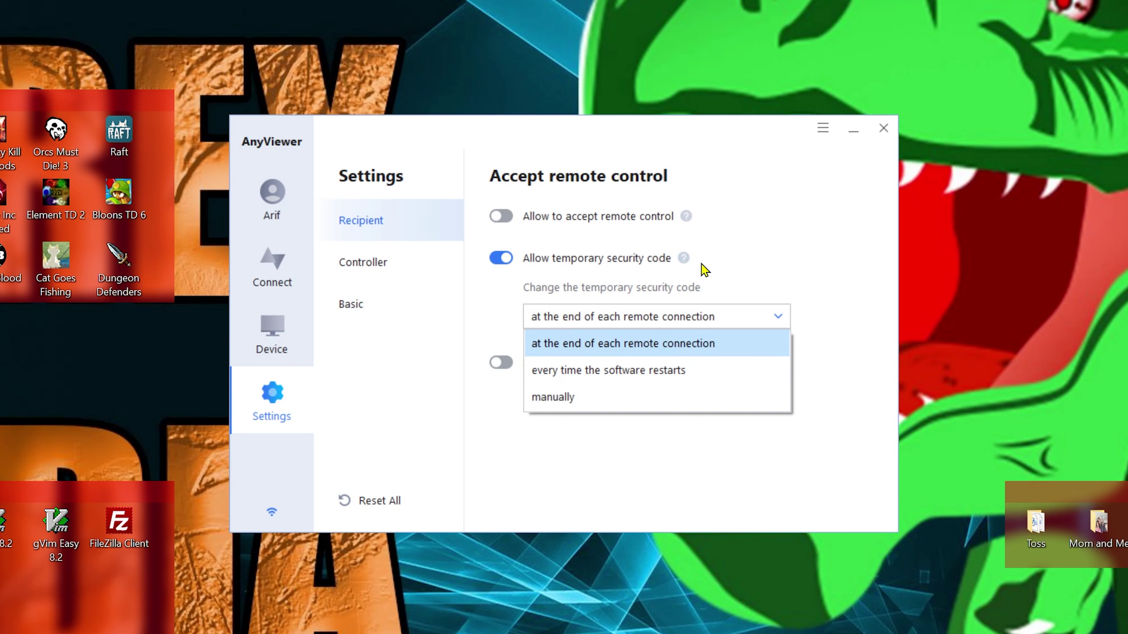
click(750, 246)
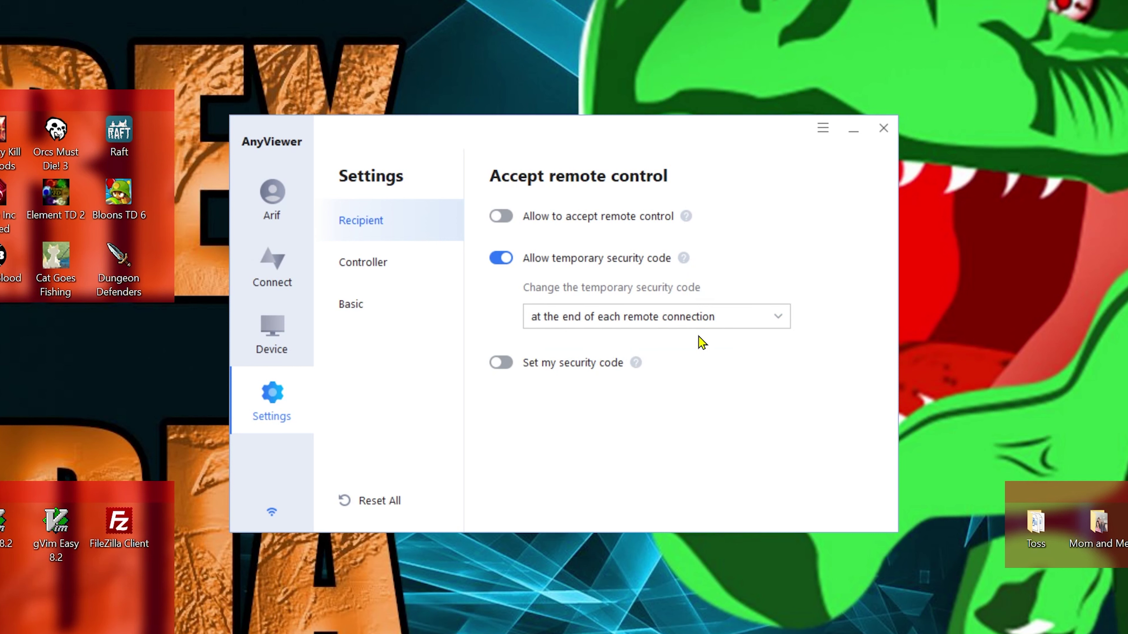
mouse_move(638, 364)
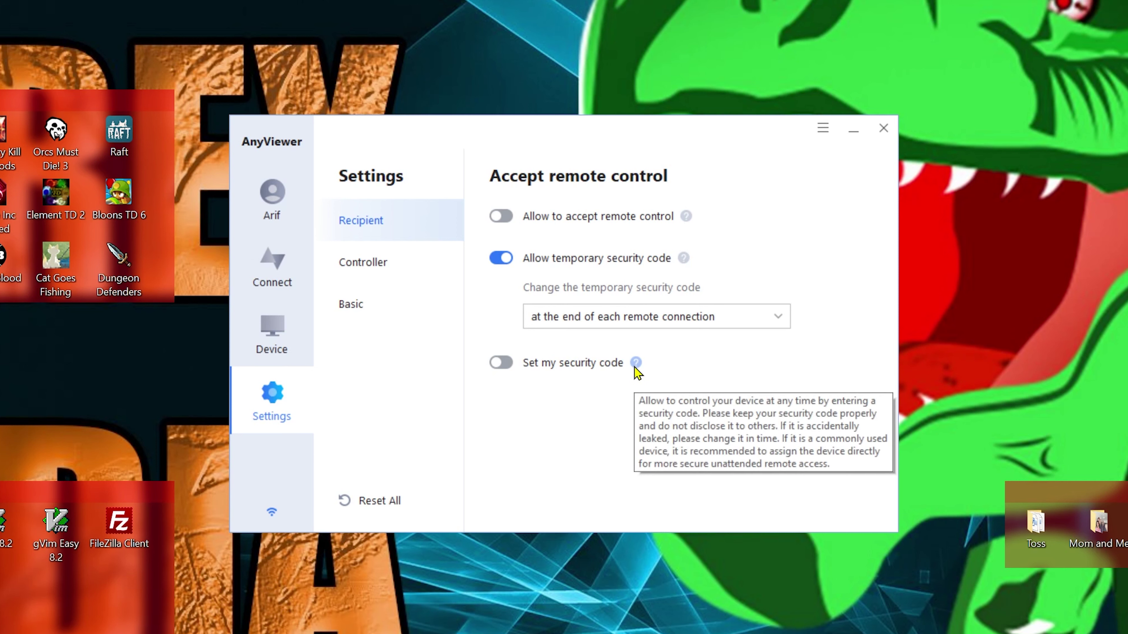
mouse_move(689, 265)
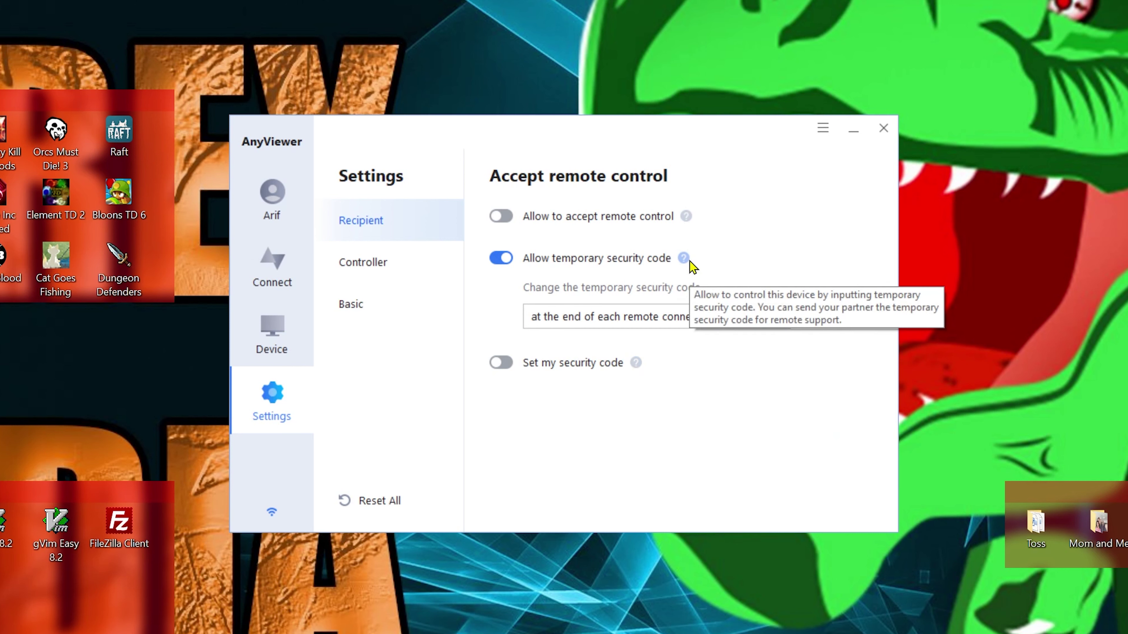
In Controller settings, keep High image quality and hidden wallpaper, and stop saving the security code
click(356, 278)
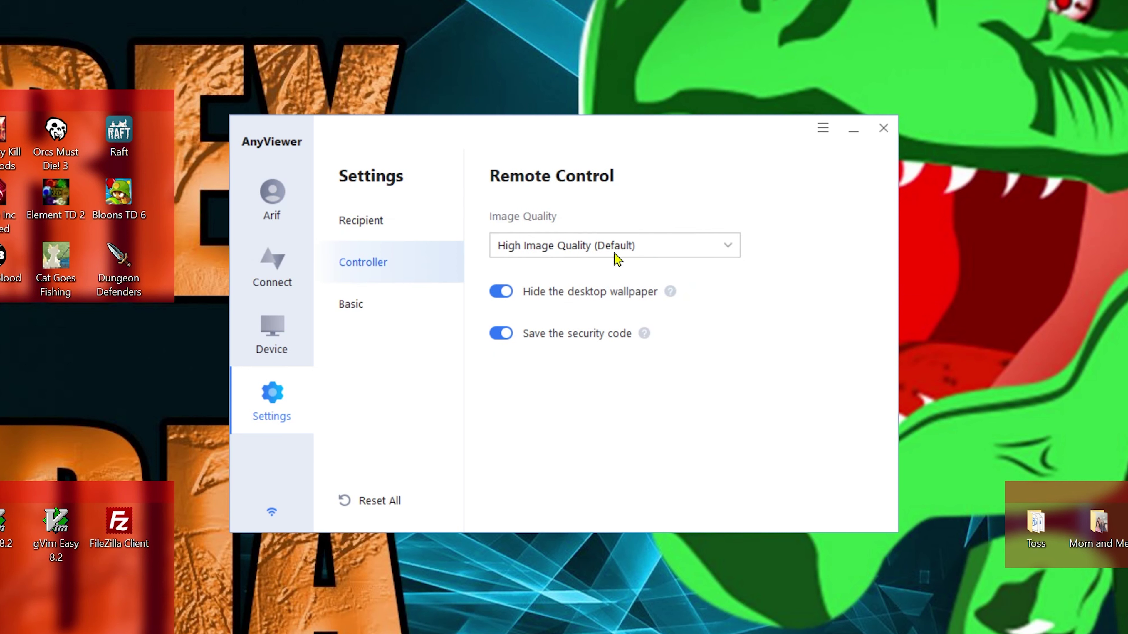
click(701, 244)
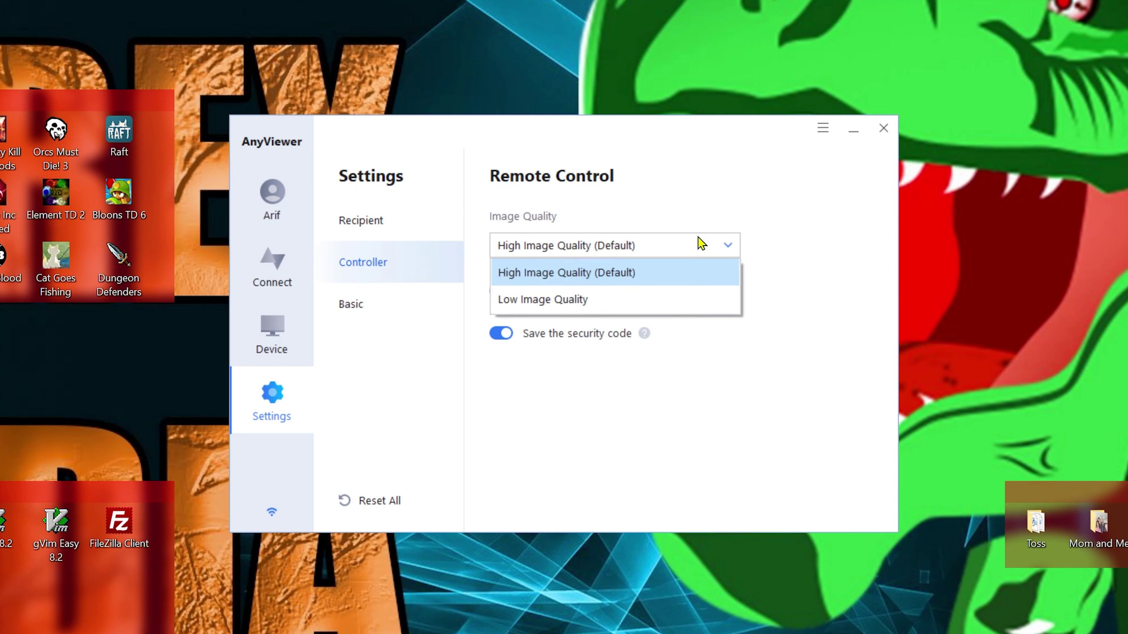
click(821, 252)
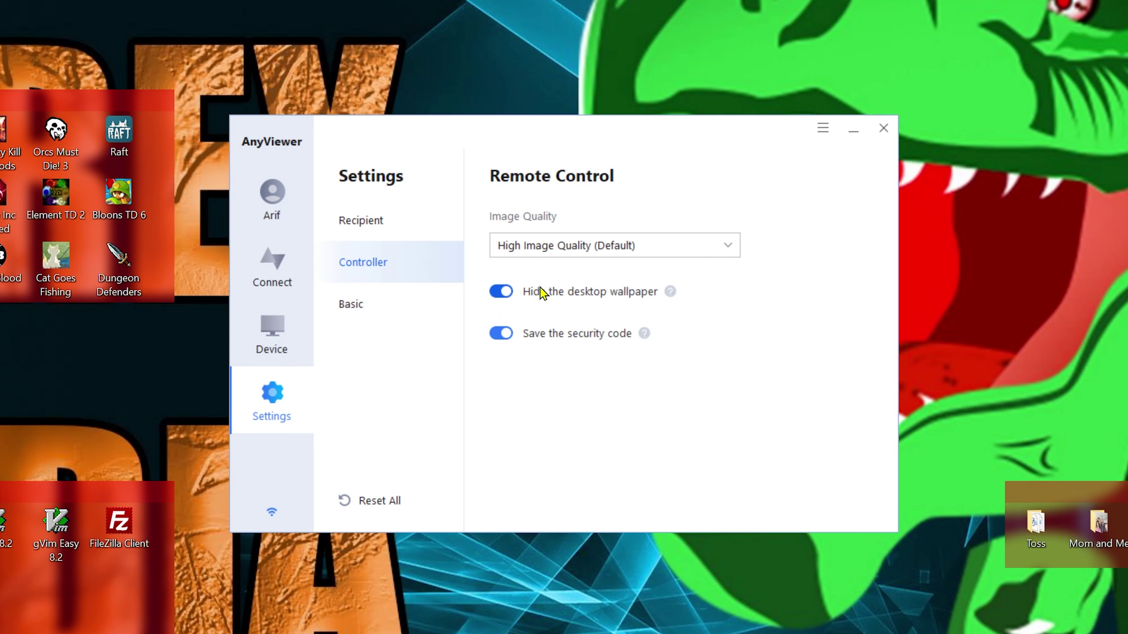
click(503, 297)
click(504, 336)
click(504, 292)
Turn off 'Start AnyViewer with Windows' and 'Prevent this device from automatically sleeping'
click(386, 304)
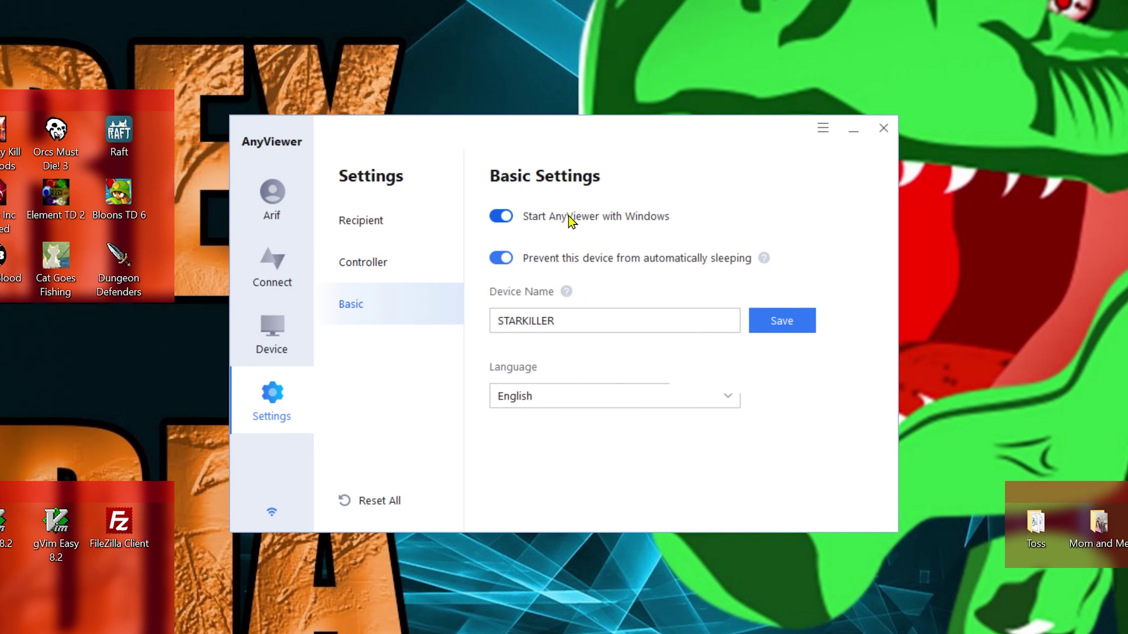
click(501, 216)
click(502, 260)
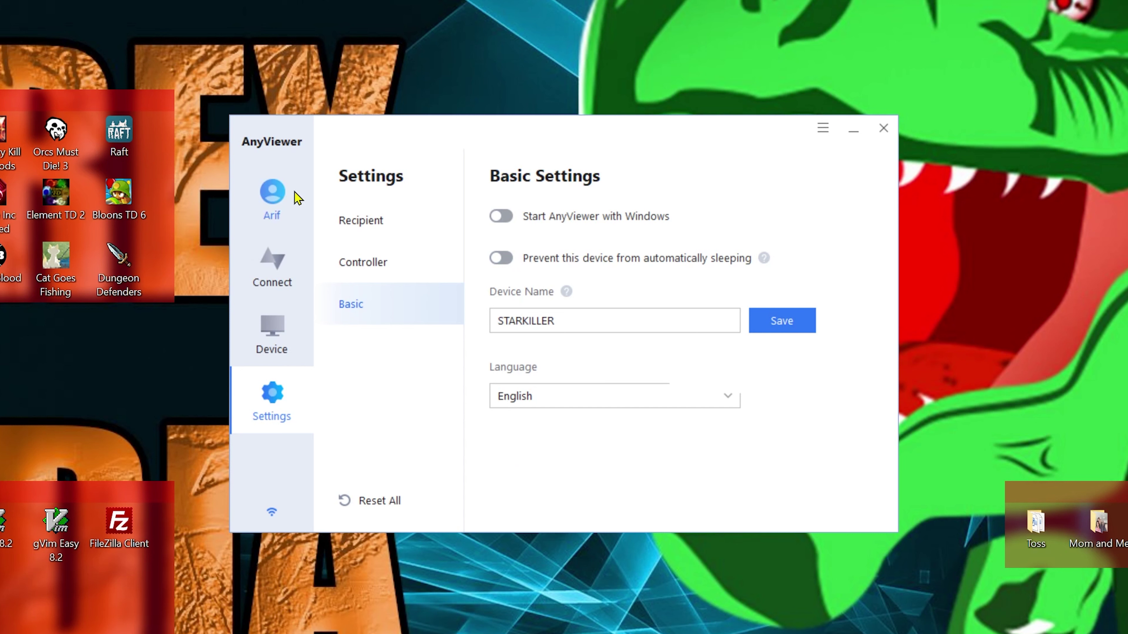
Go back to Connect and refresh the temporary security code twice
click(270, 267)
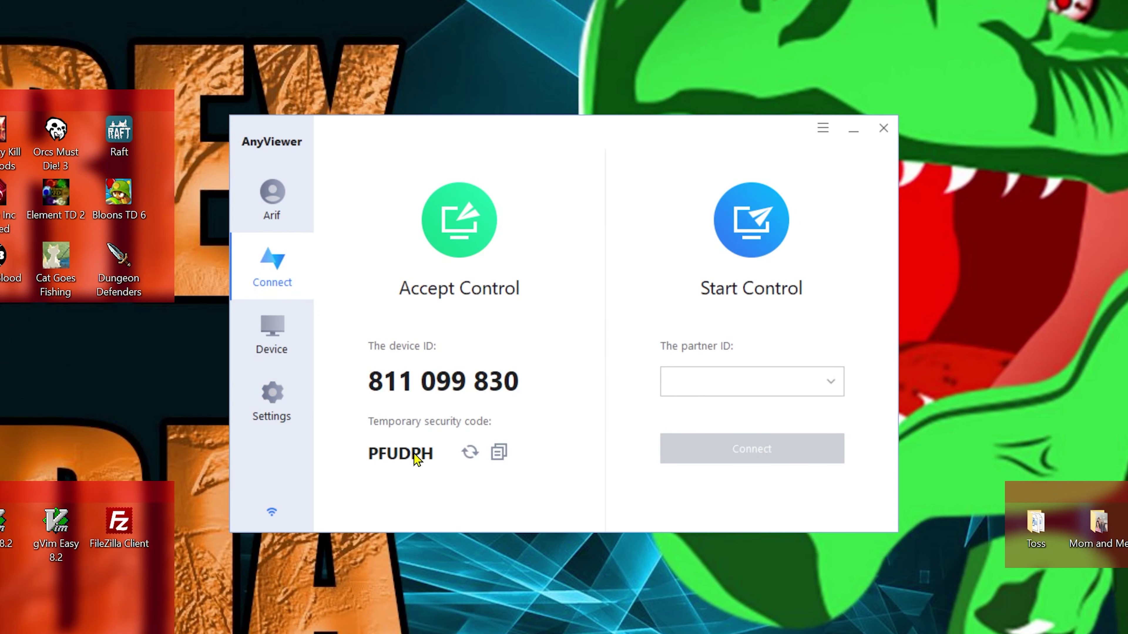
click(468, 453)
click(467, 454)
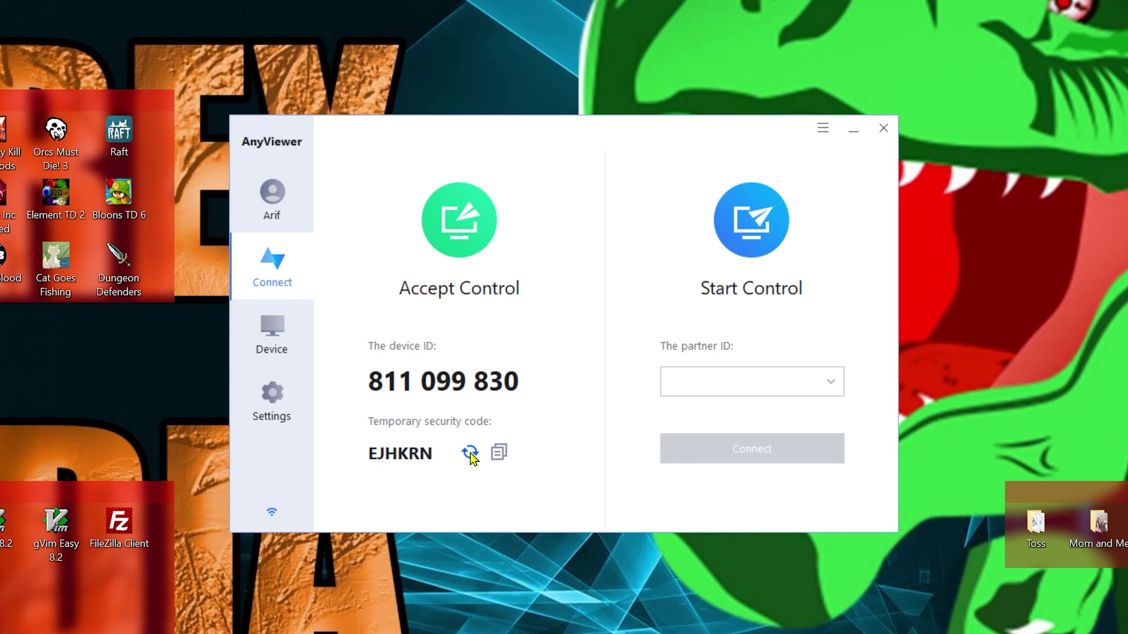
Refresh the security code, then disable temporary security codes in Recipient settings
click(470, 452)
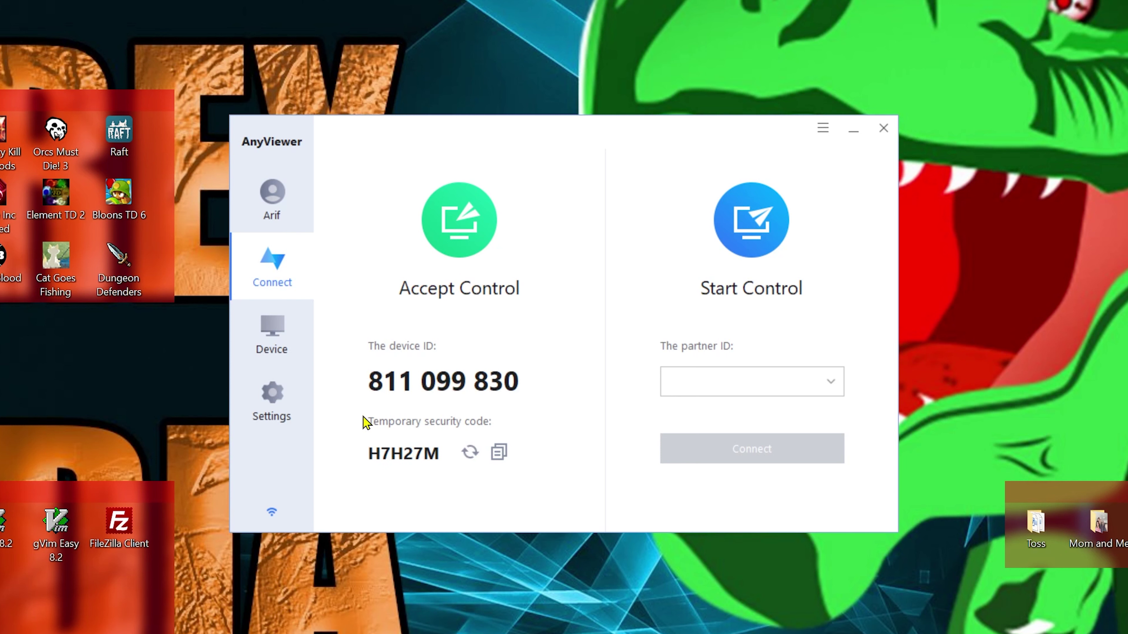
click(271, 402)
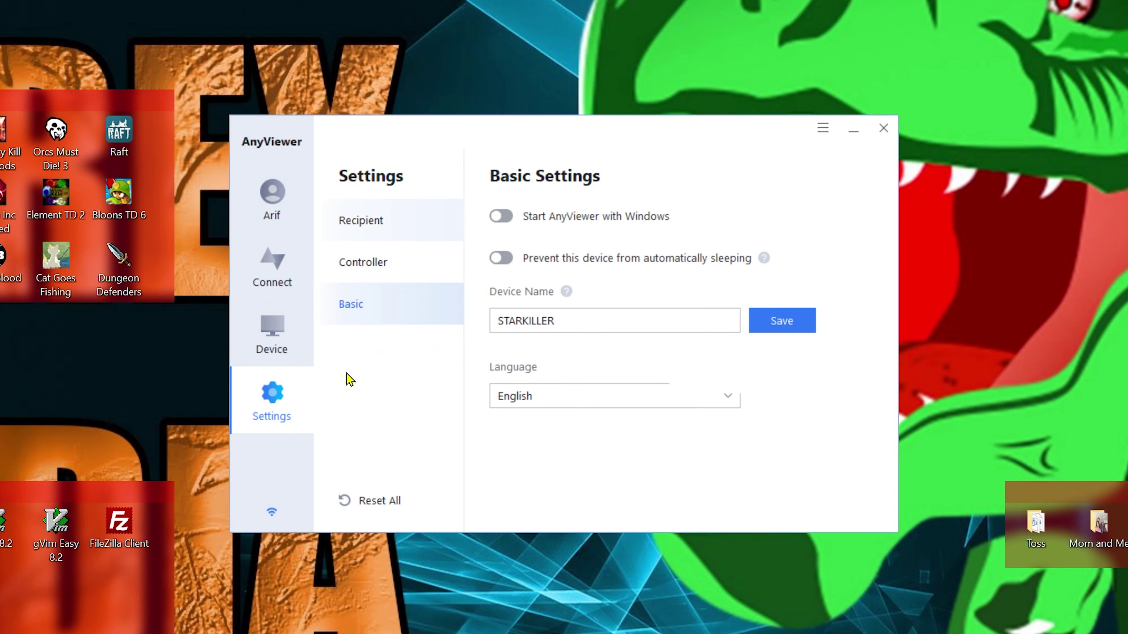
click(389, 222)
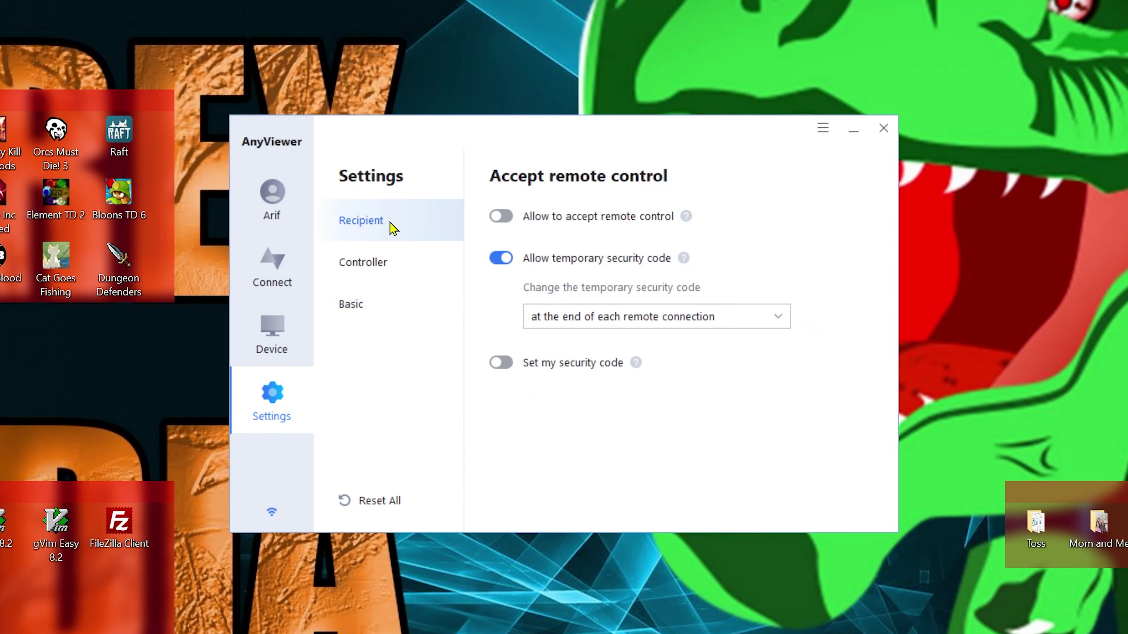
click(501, 258)
click(271, 266)
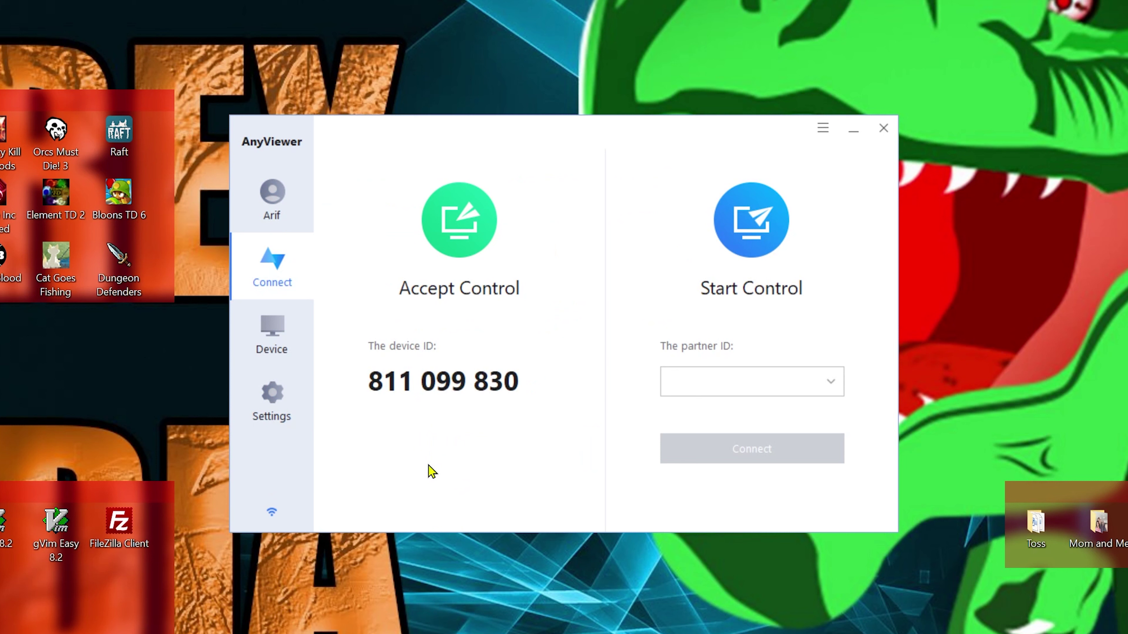
Re-allow temporary security codes and return to the Connect page
click(271, 408)
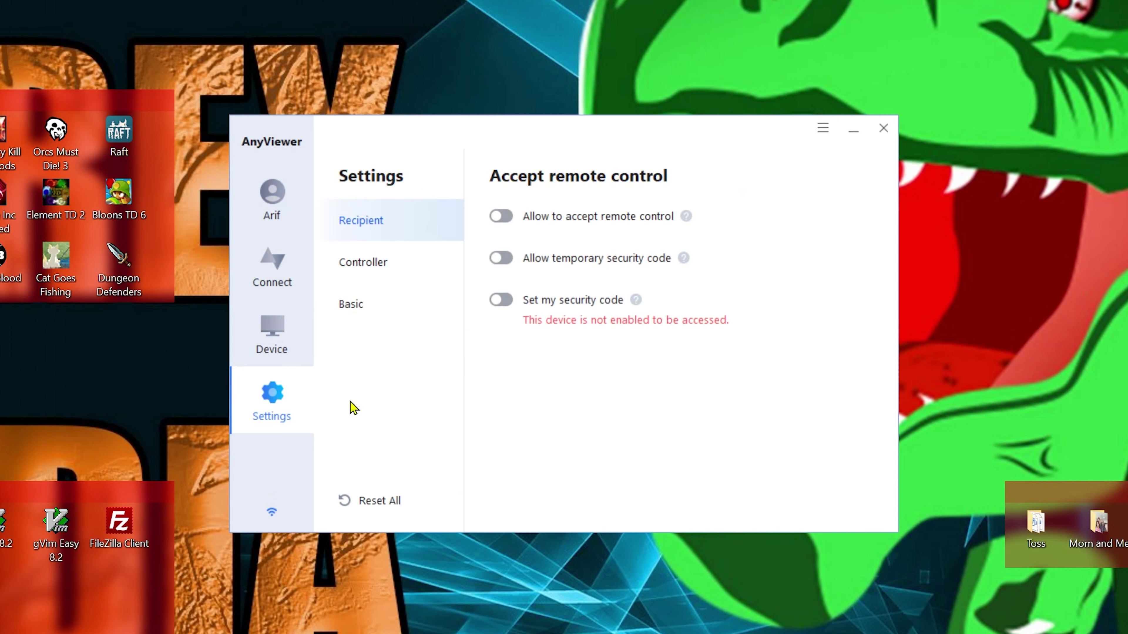
click(505, 257)
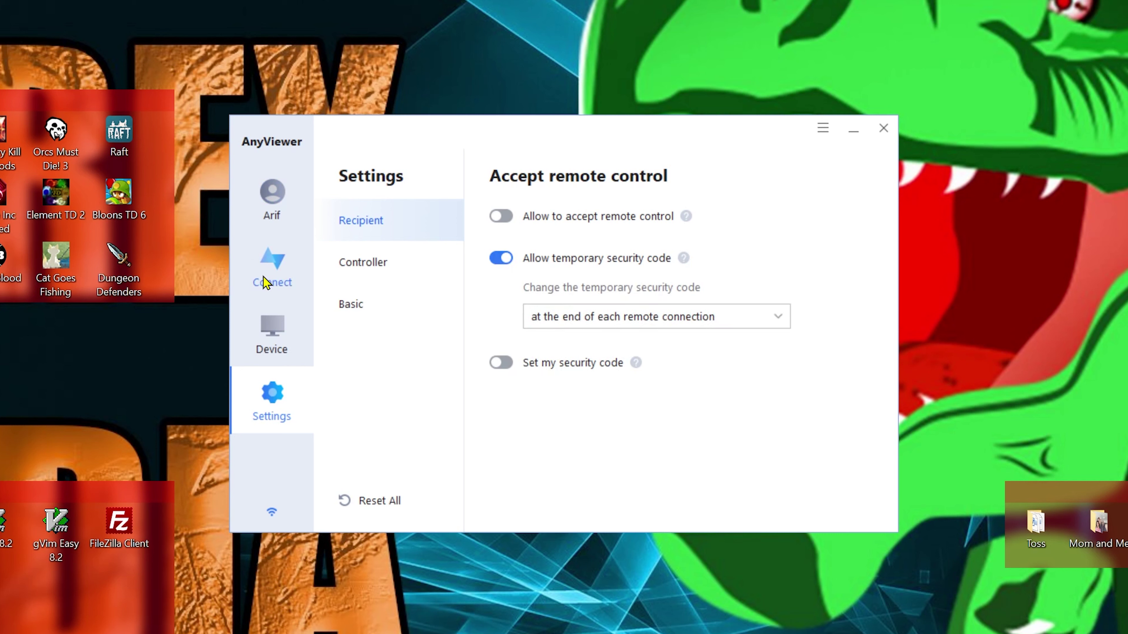
click(272, 266)
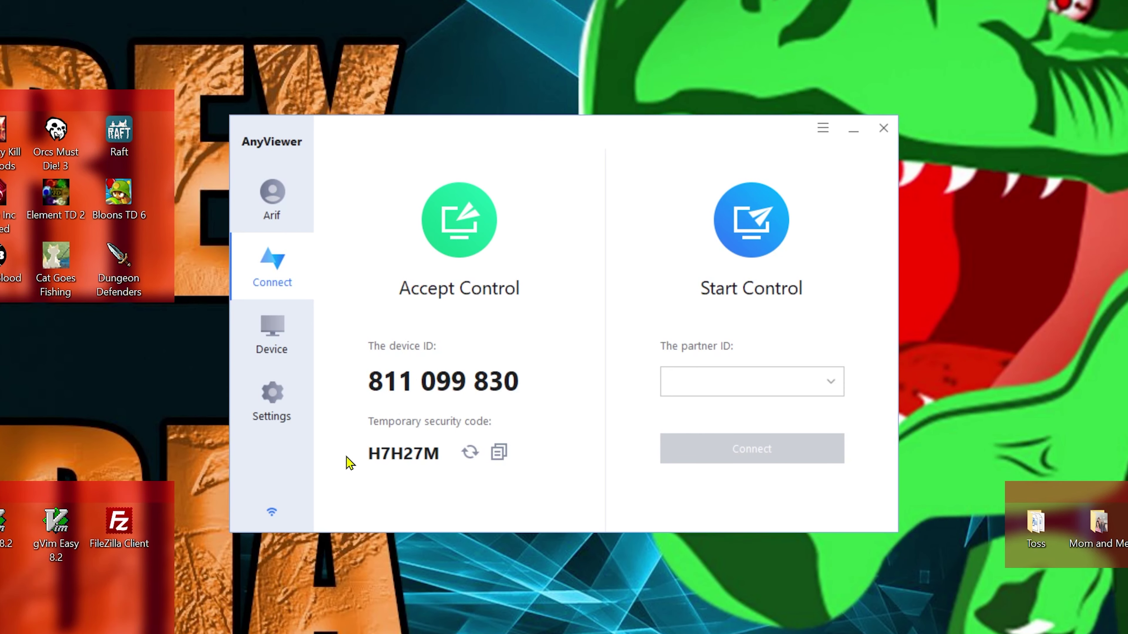
Connect to the partner PC SPUTNIK by entering its device ID
click(721, 381)
text(436)
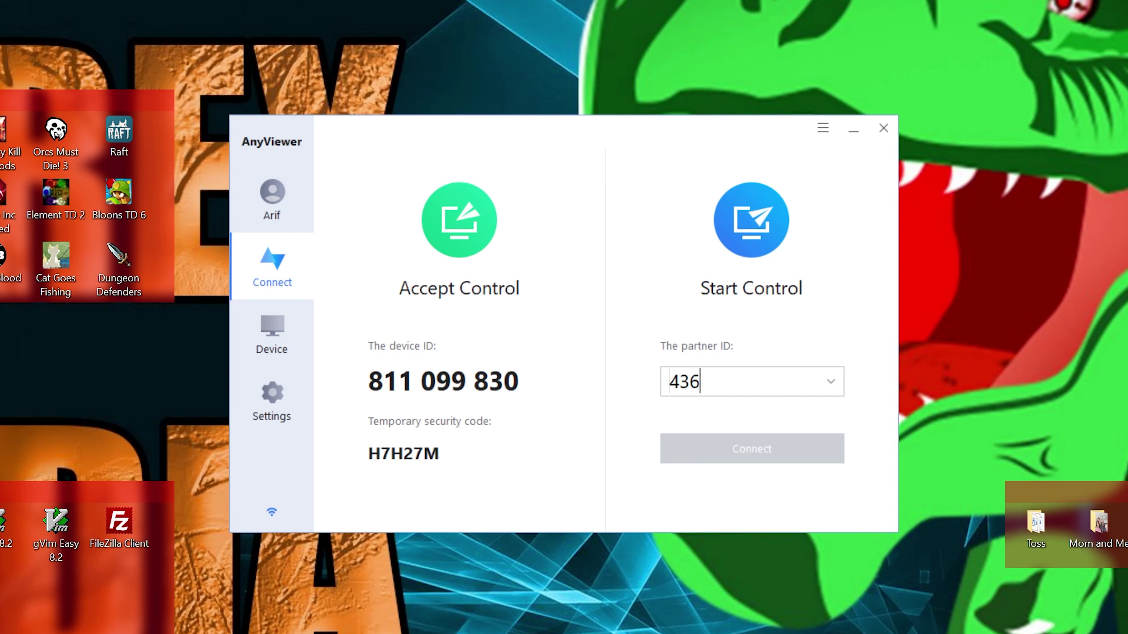
text(301036)
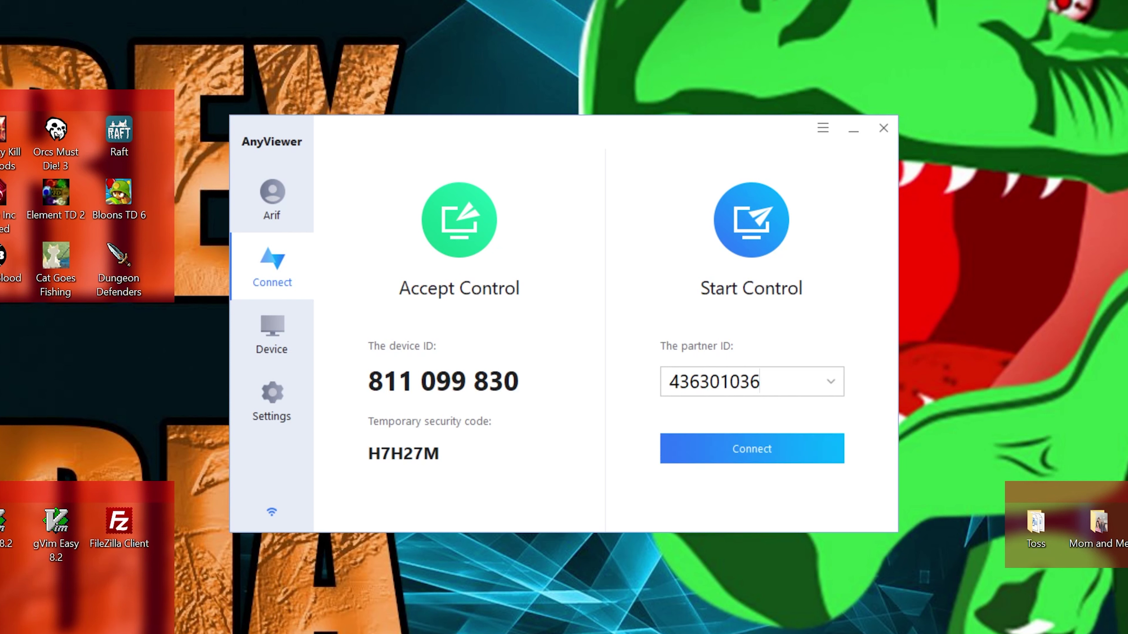
click(729, 452)
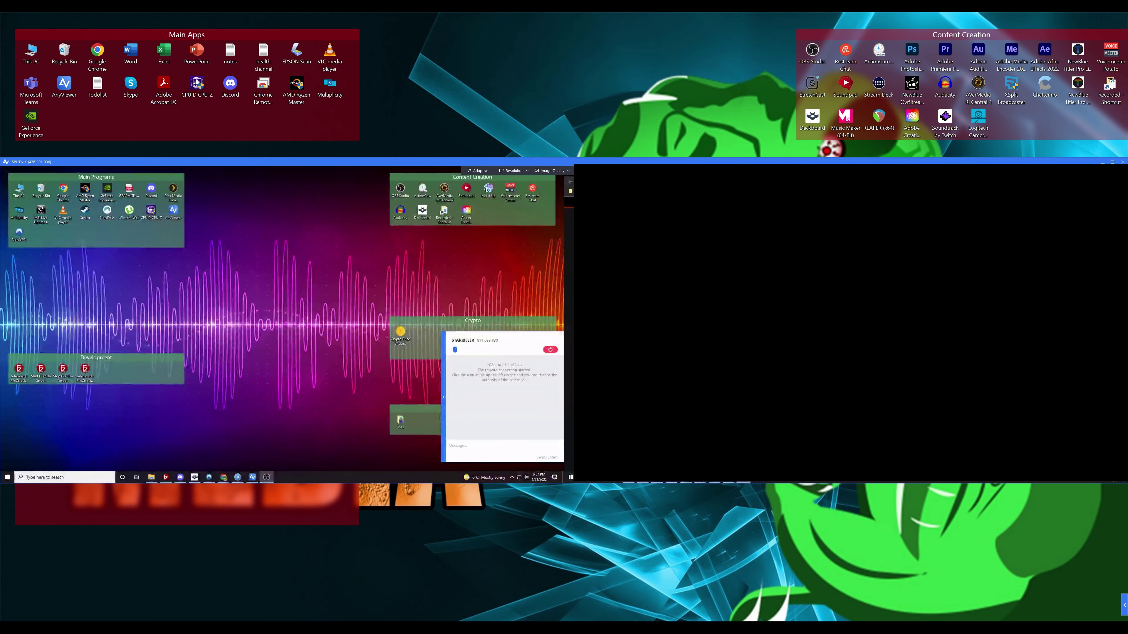
Send the chat messages 'hi' and 'This is Starkiller' to the partner
click(442, 395)
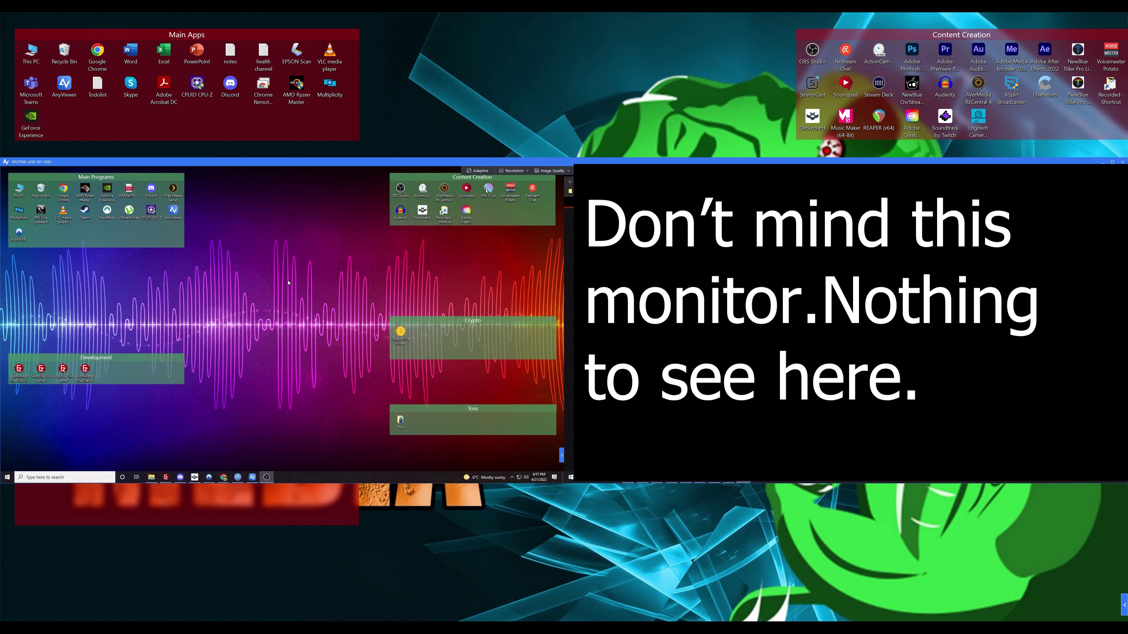
click(1124, 605)
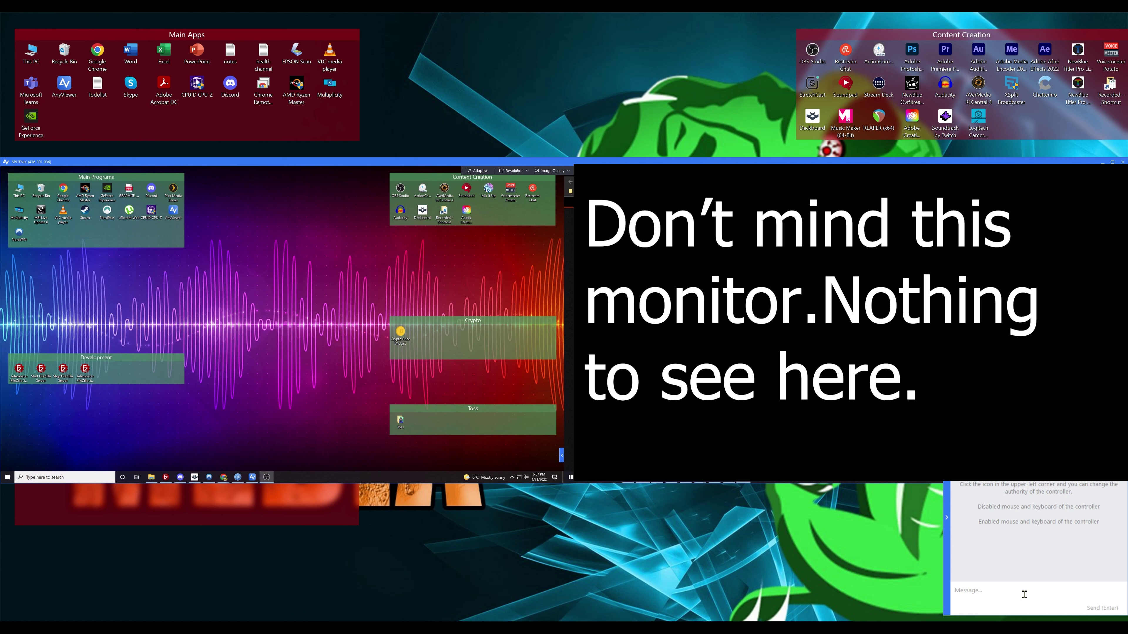
click(1047, 587)
text(hi)
key(Return)
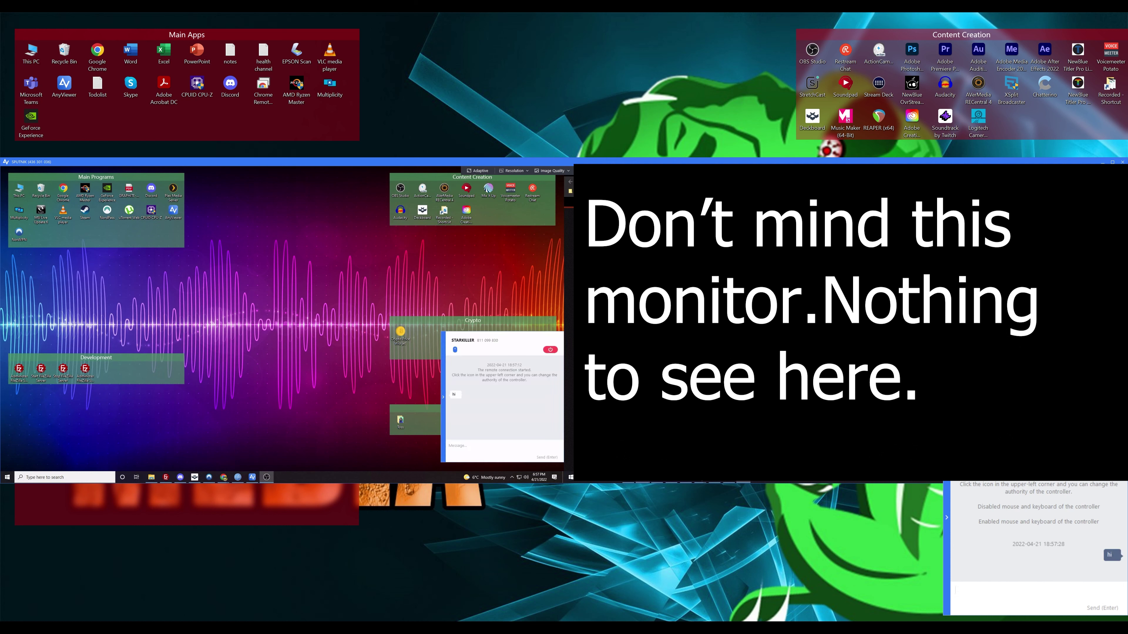
text(This is Starkiller)
key(Return)
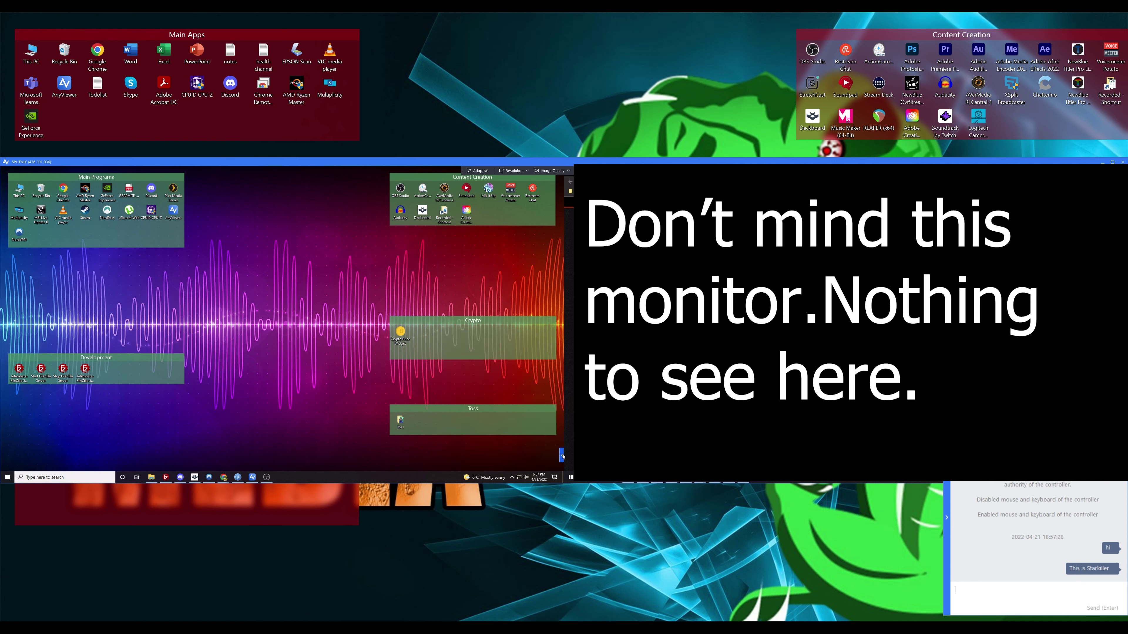
Reply 'This is Sputnik' from the partner PC's chat, then close that chat window
click(562, 454)
click(494, 454)
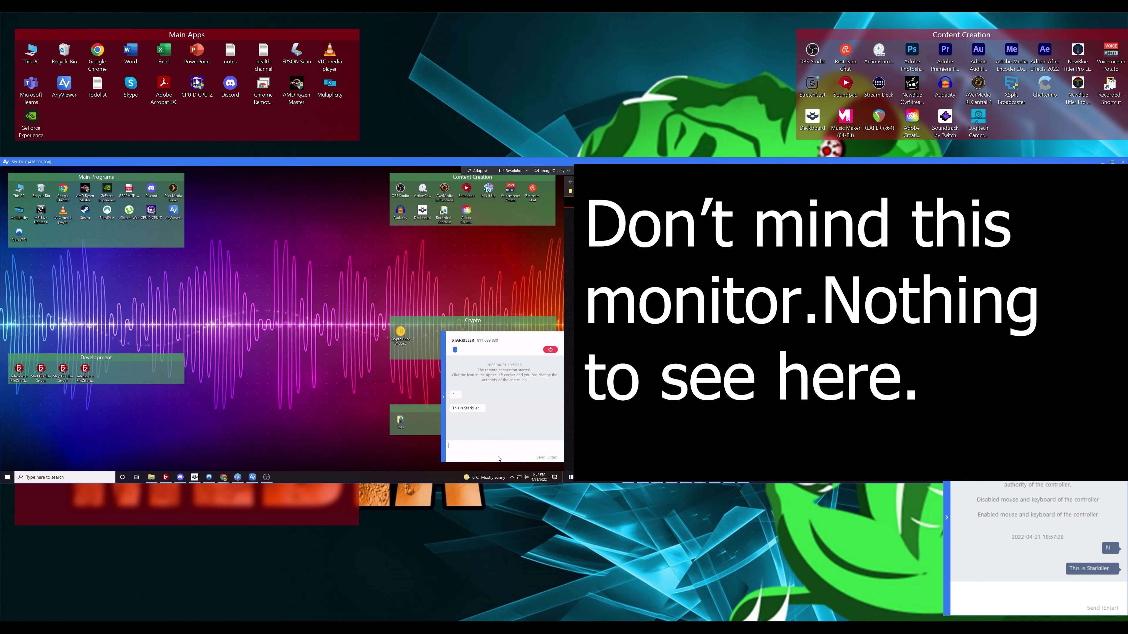
text(This is Sputnik)
key(Return)
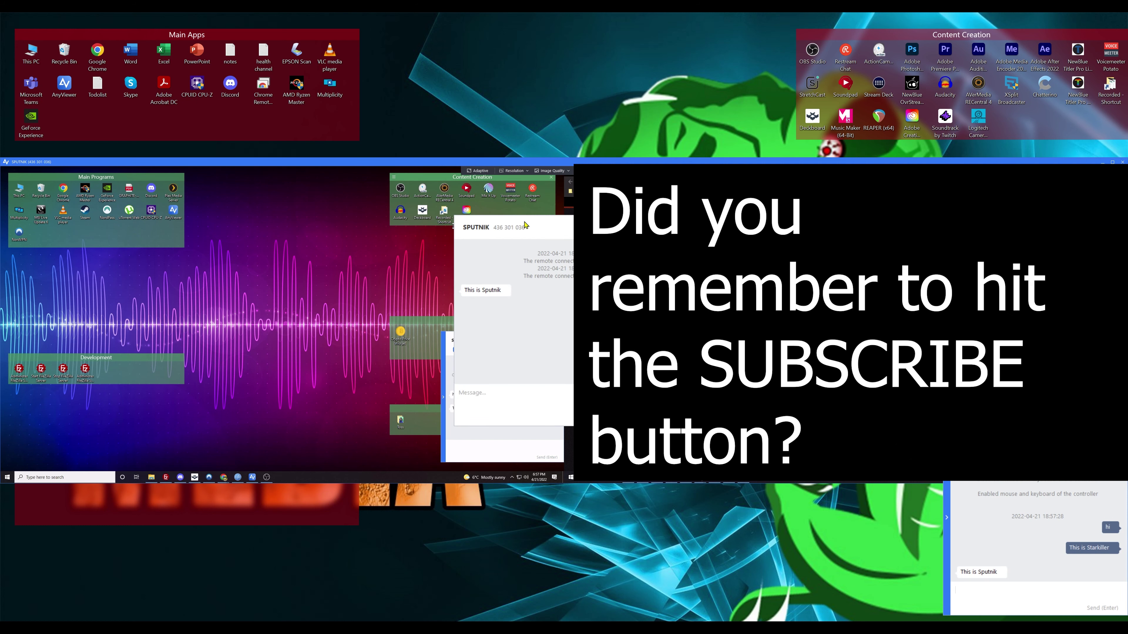
drag(528, 232, 373, 278)
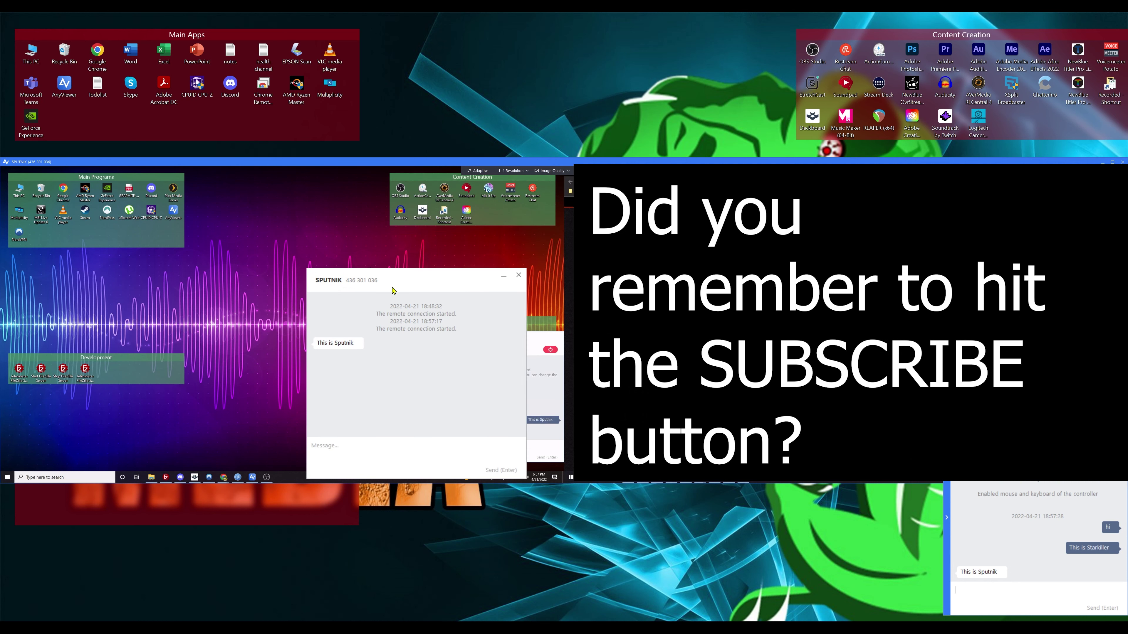
click(518, 276)
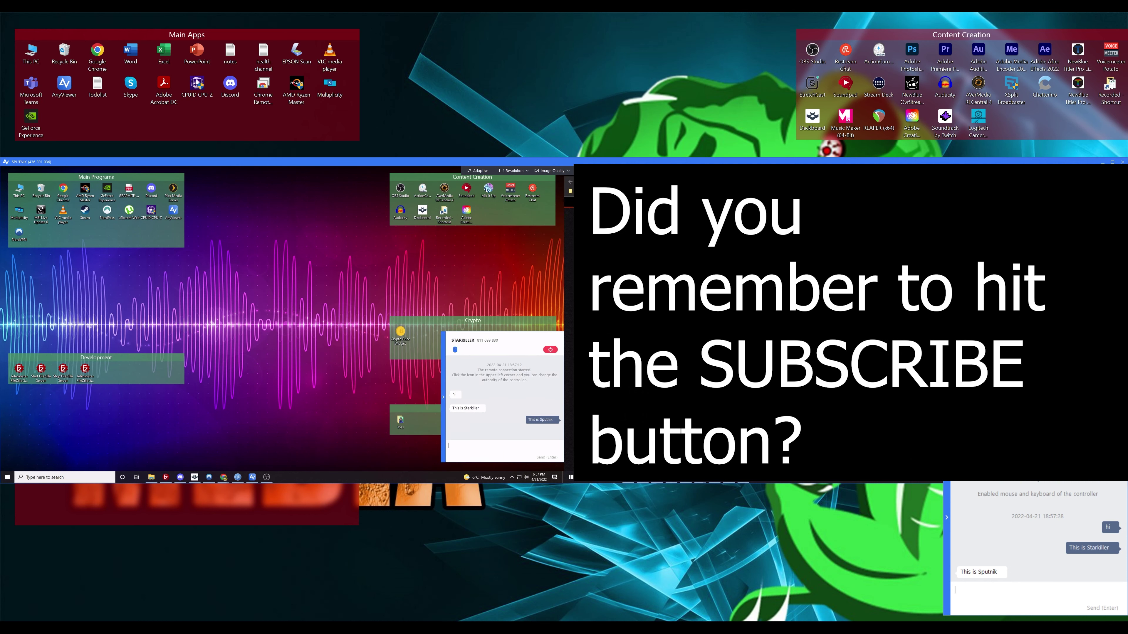
Collapse the chat, toggle Adaptive/Original view, and open the Resolution list
click(443, 404)
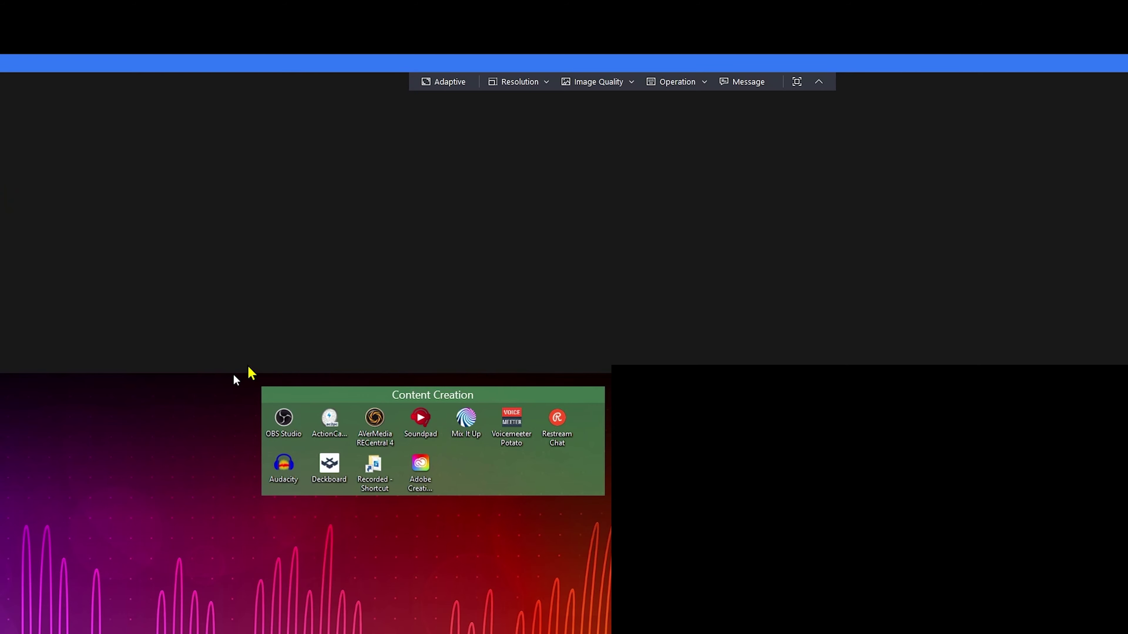
click(450, 90)
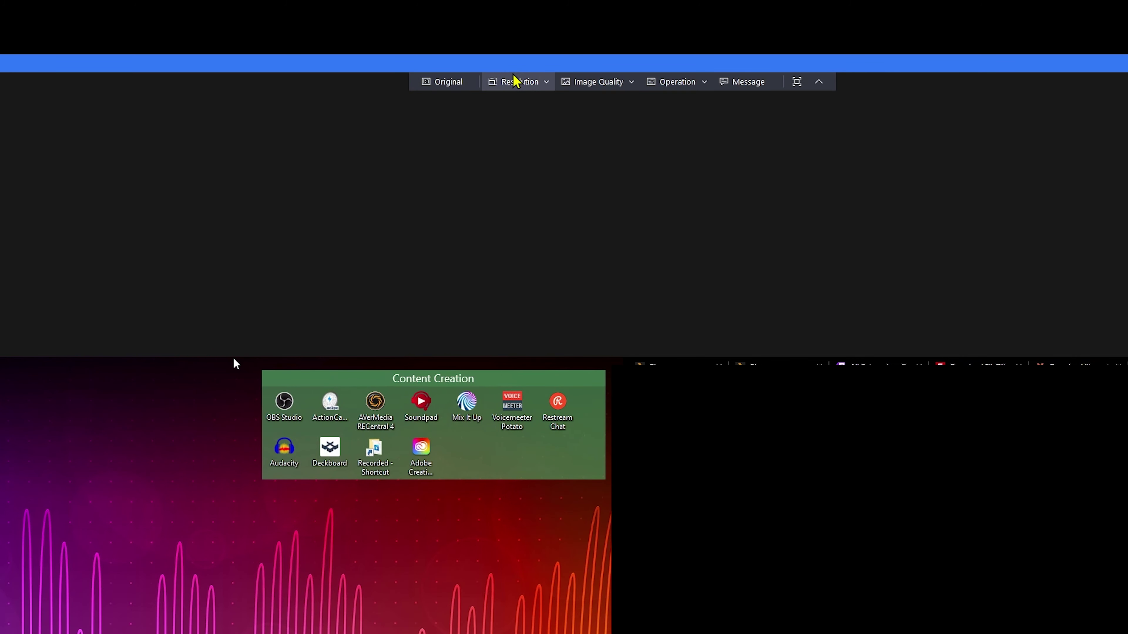
click(515, 81)
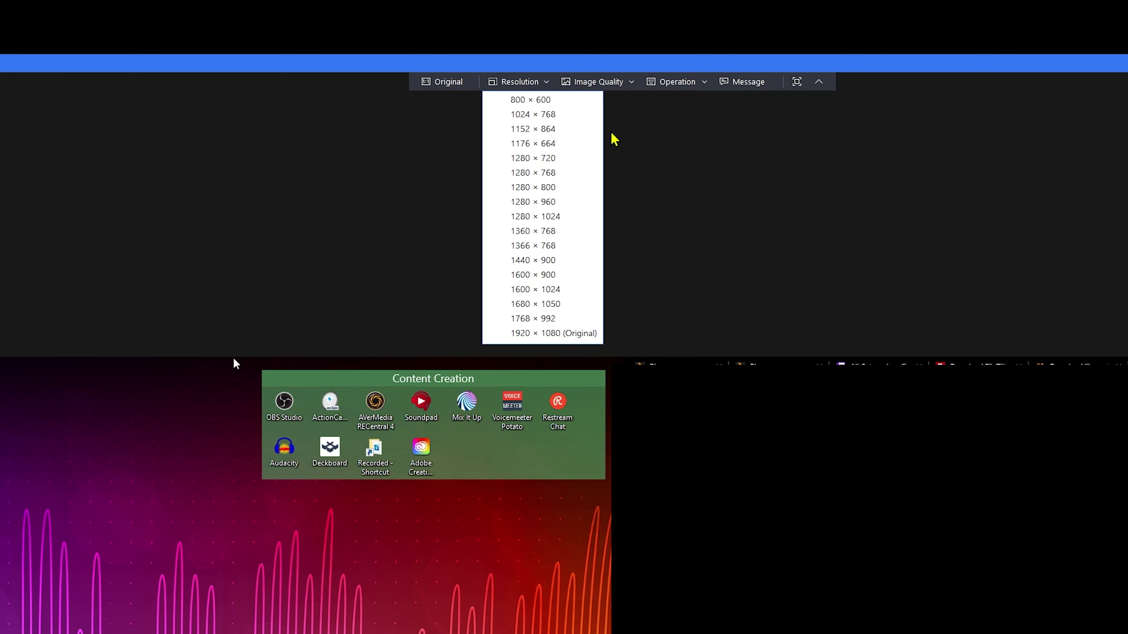
Set High Image Quality and turn off hiding the remote desktop wallpaper
click(625, 84)
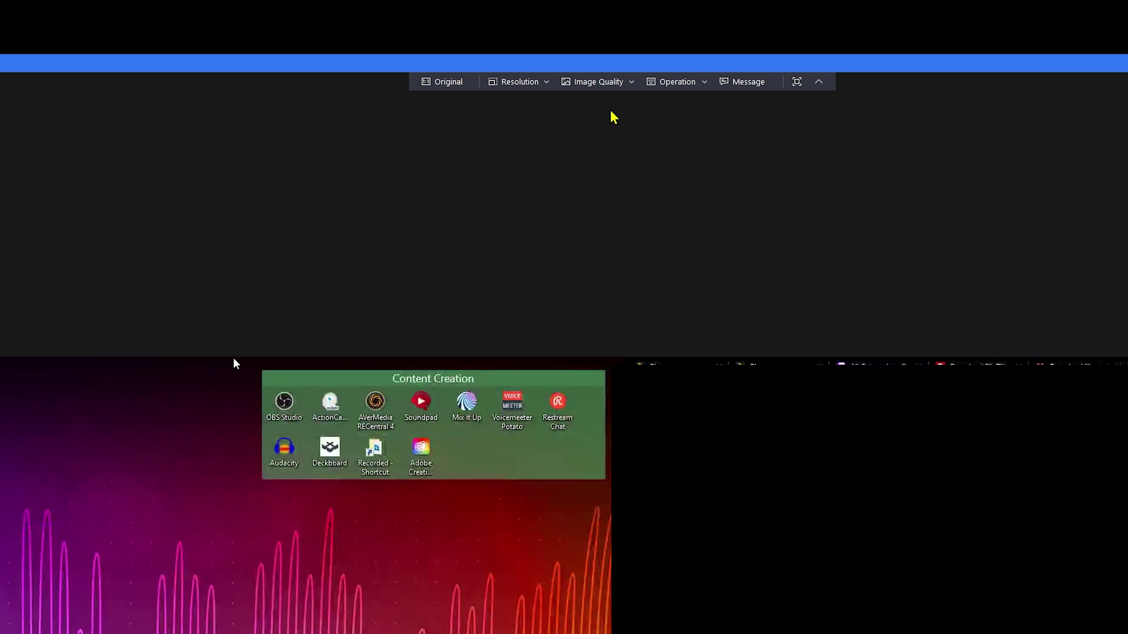
click(596, 84)
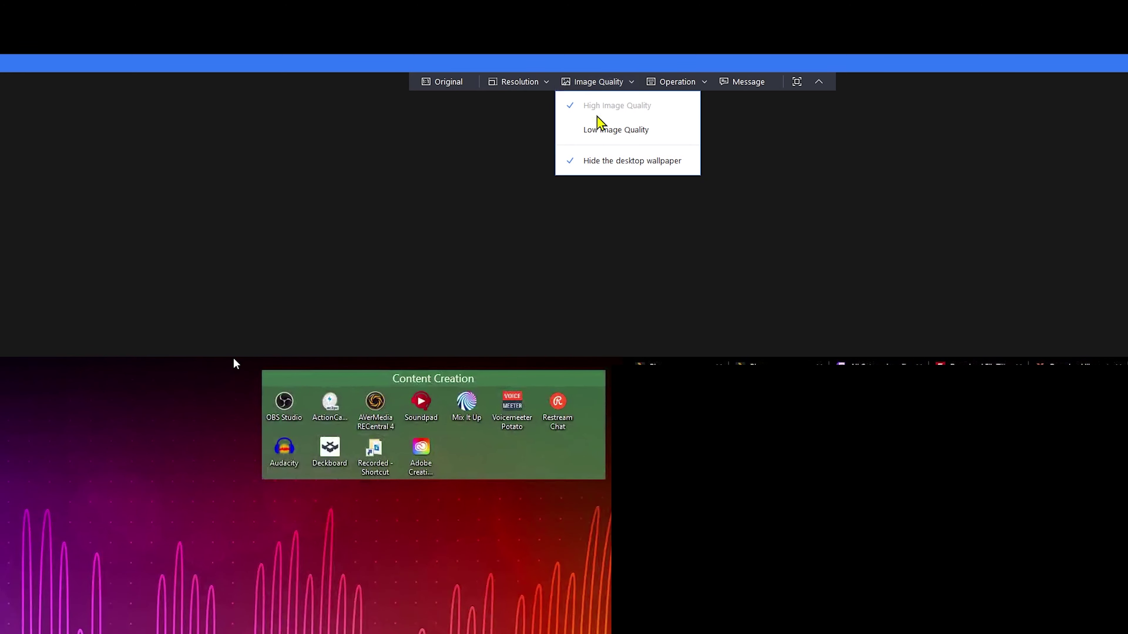
click(608, 159)
click(609, 89)
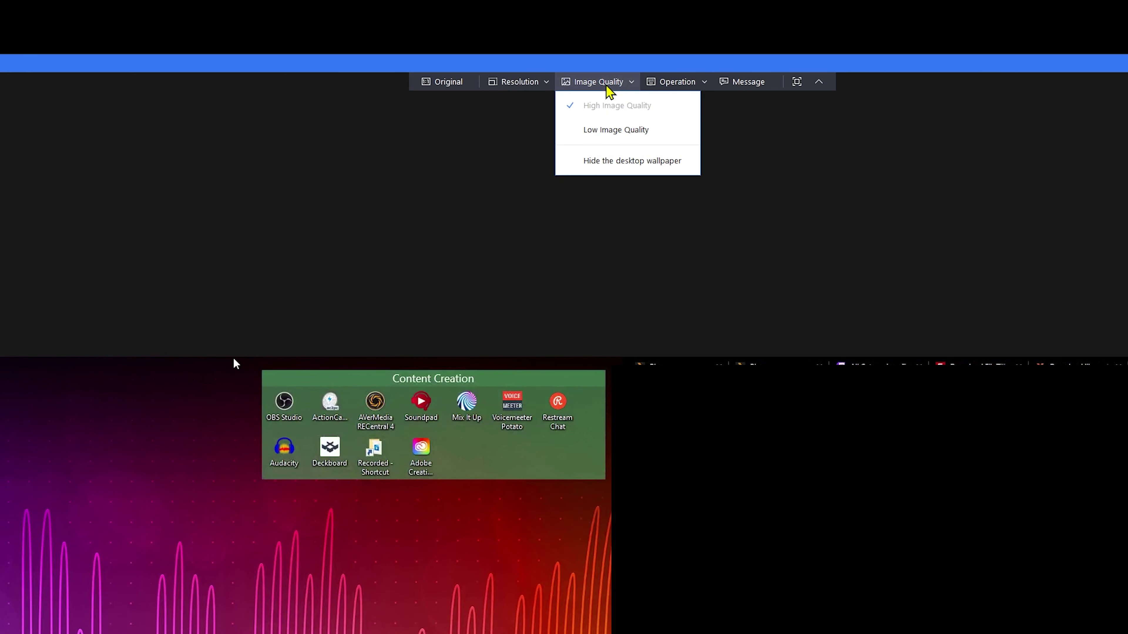
click(622, 165)
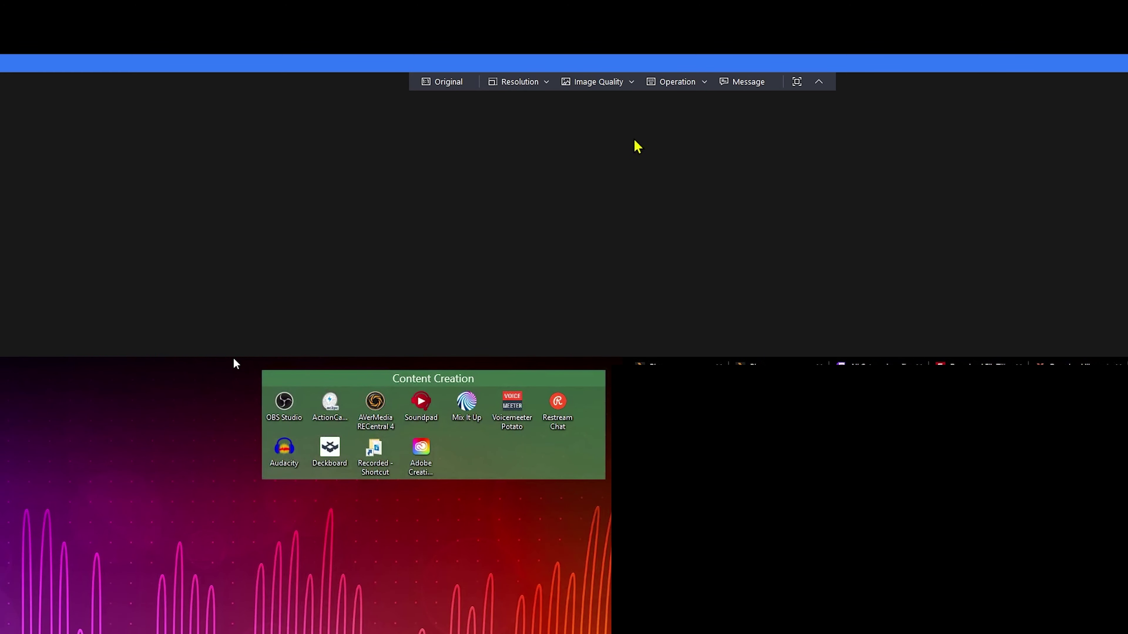
click(666, 84)
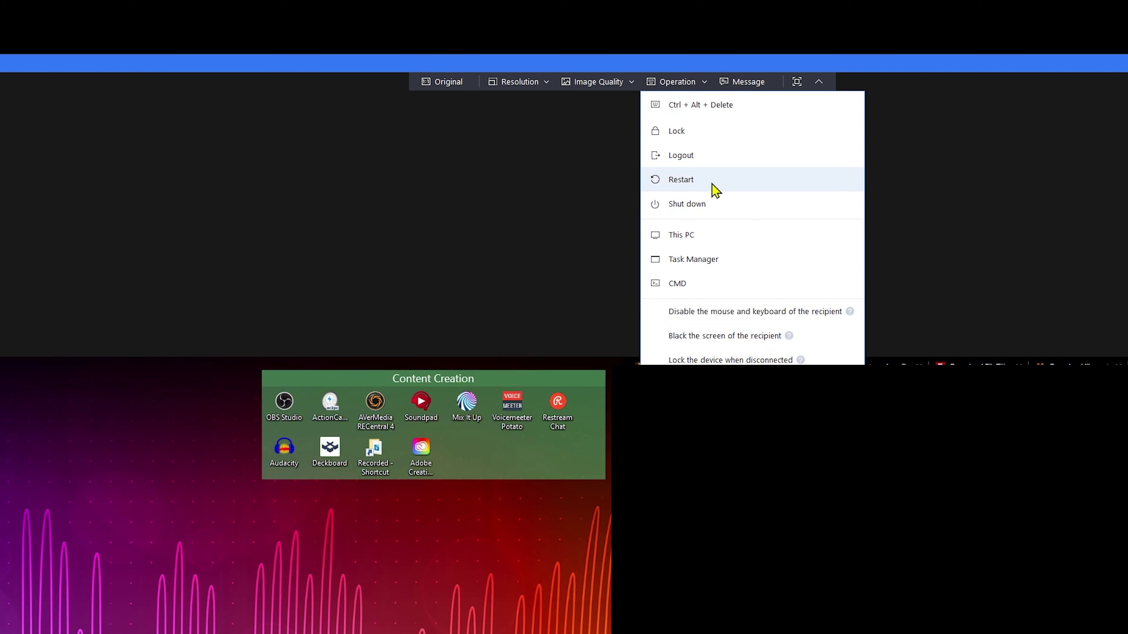
click(901, 124)
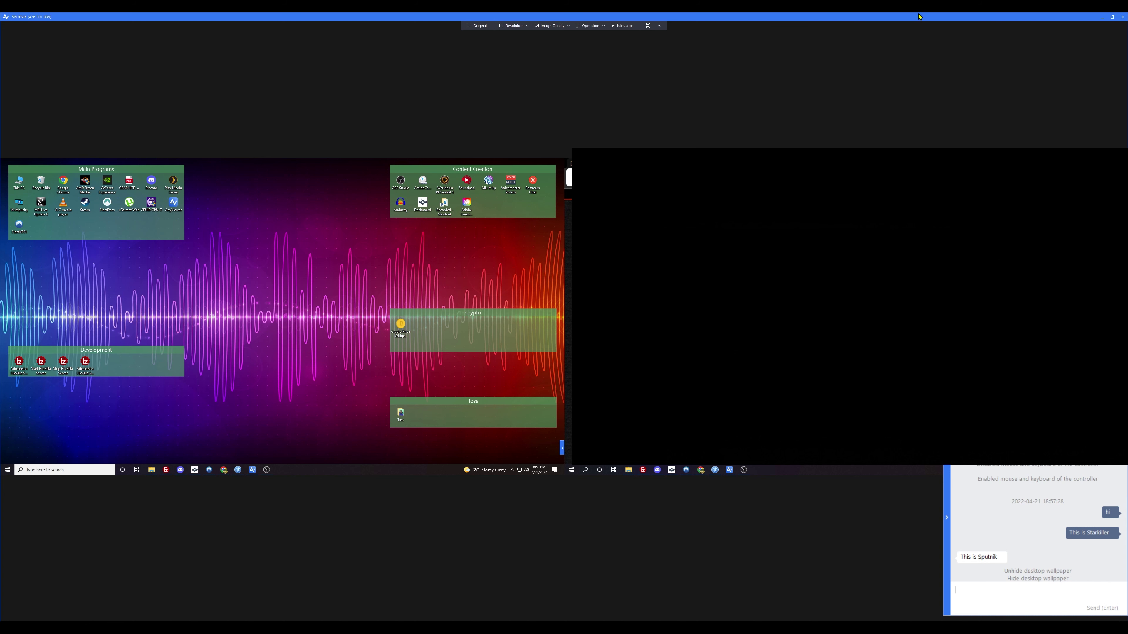
Disconnect from SPUTNIK by closing the remote viewer, then collapse the chat panel
click(1122, 18)
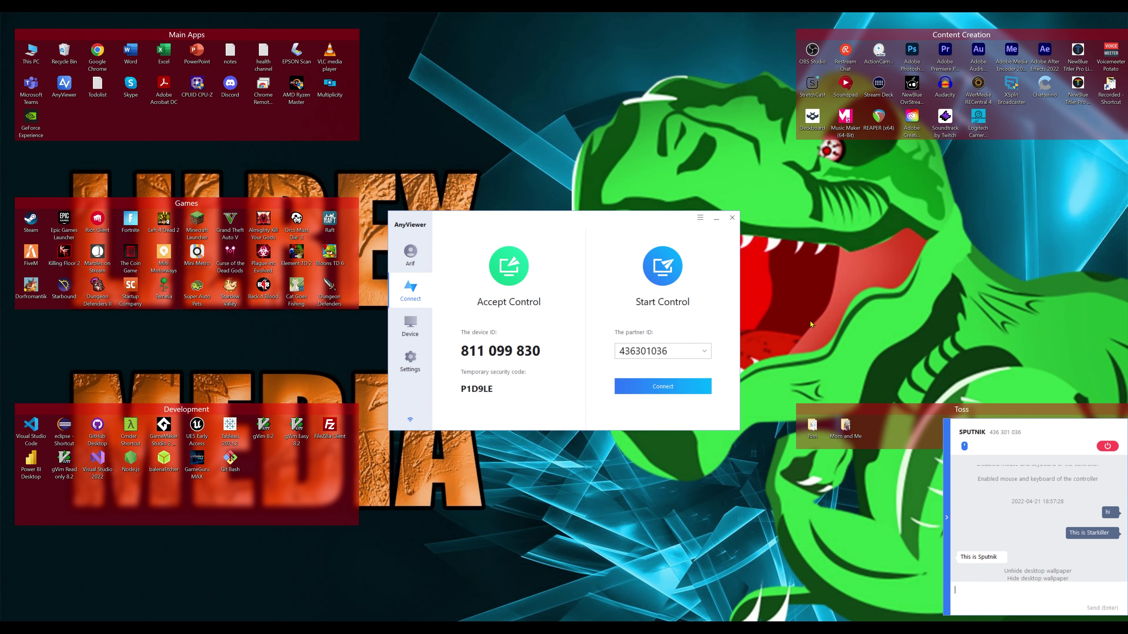
click(946, 517)
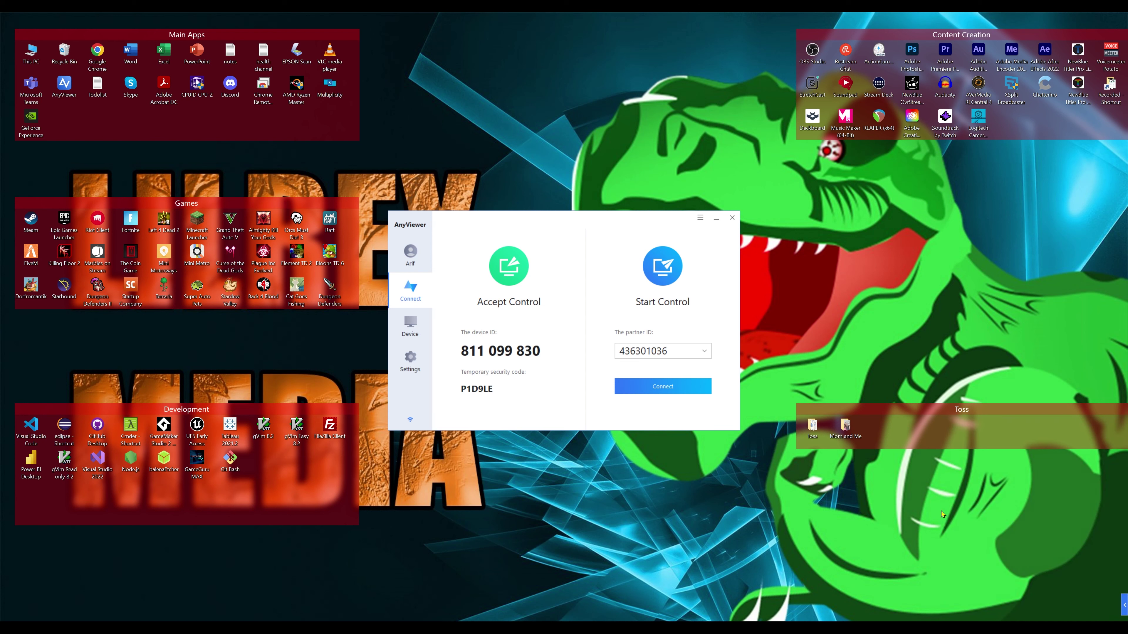